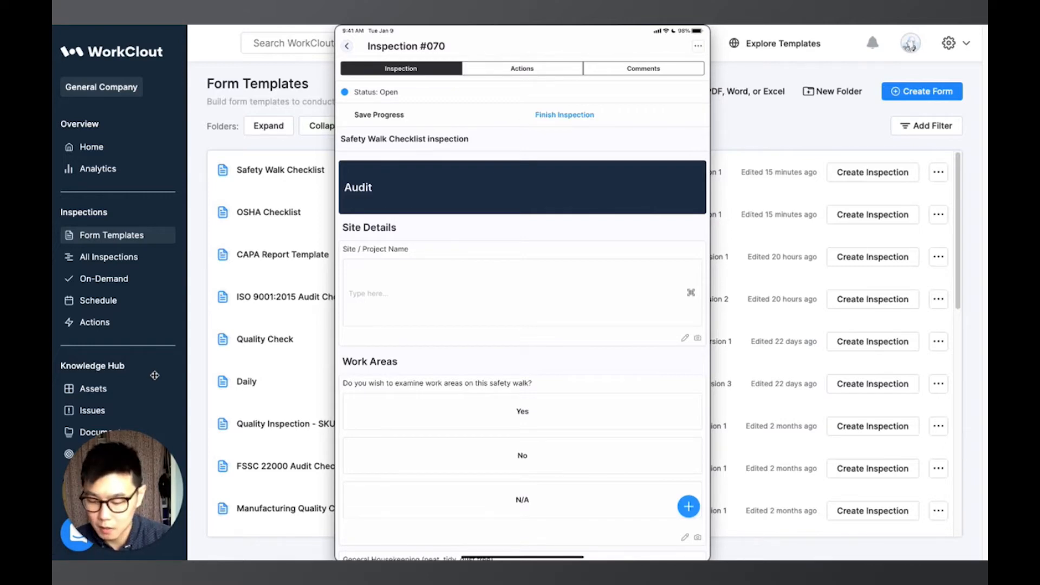
Enter "main building" as the Site / Project Name in the Safety Walk Checklist inspection.
left_click(510, 293)
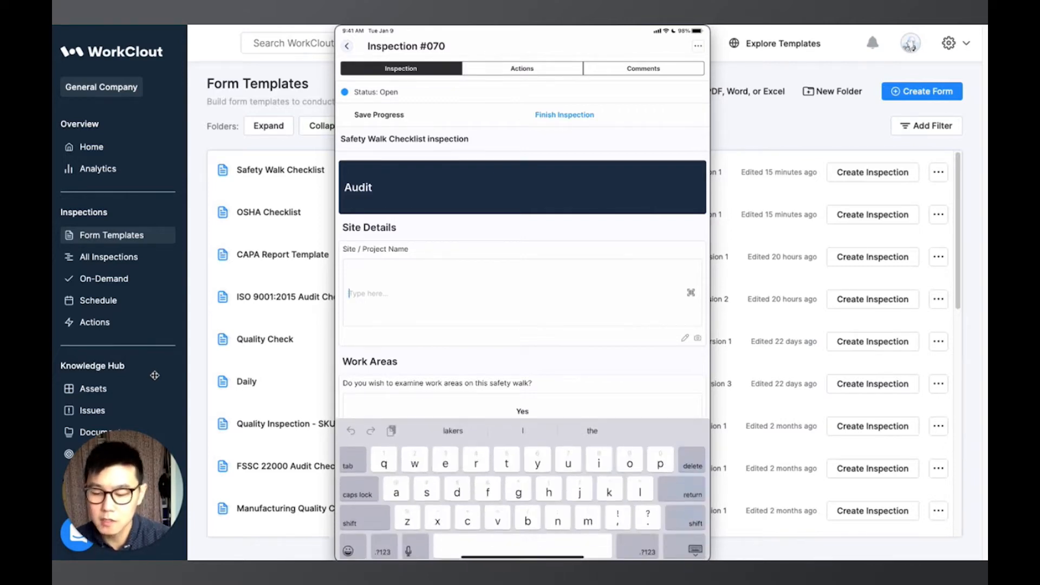
type("main building")
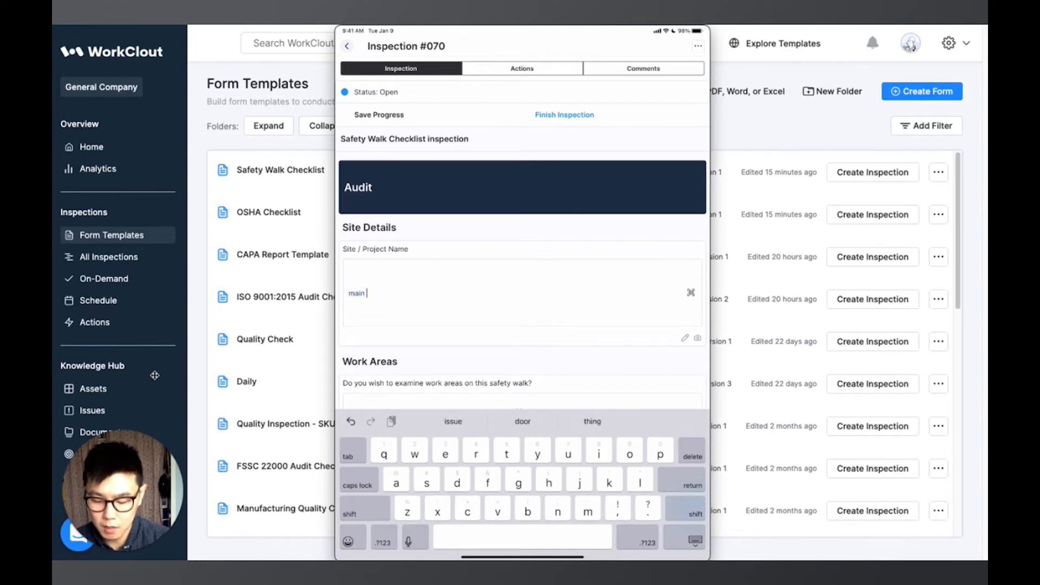
left_click(695, 541)
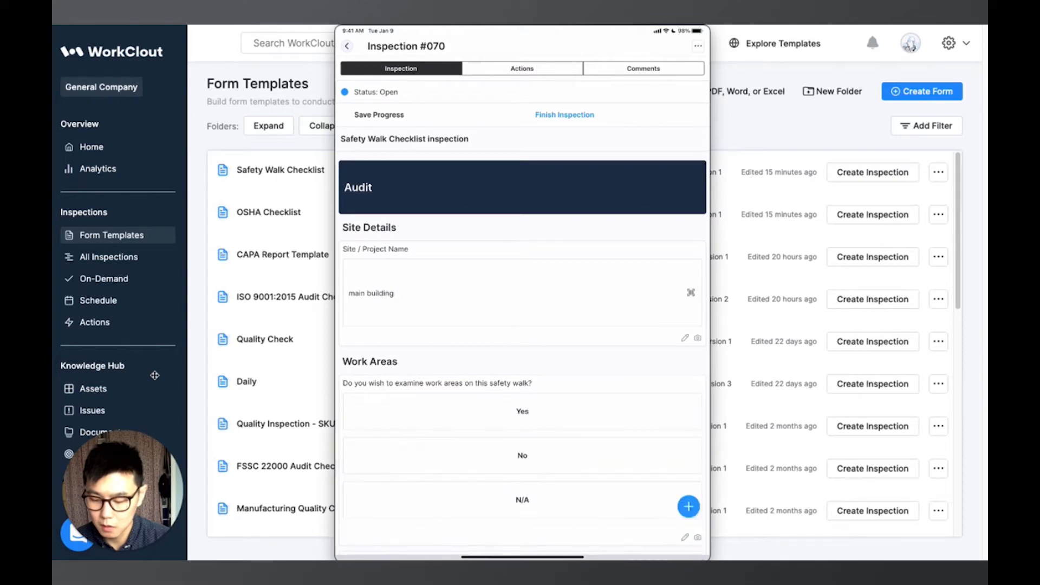
Answer Yes to examining work areas and mark General Housekeeping and Walkways as Safe.
scroll(522, 344, "down", 2)
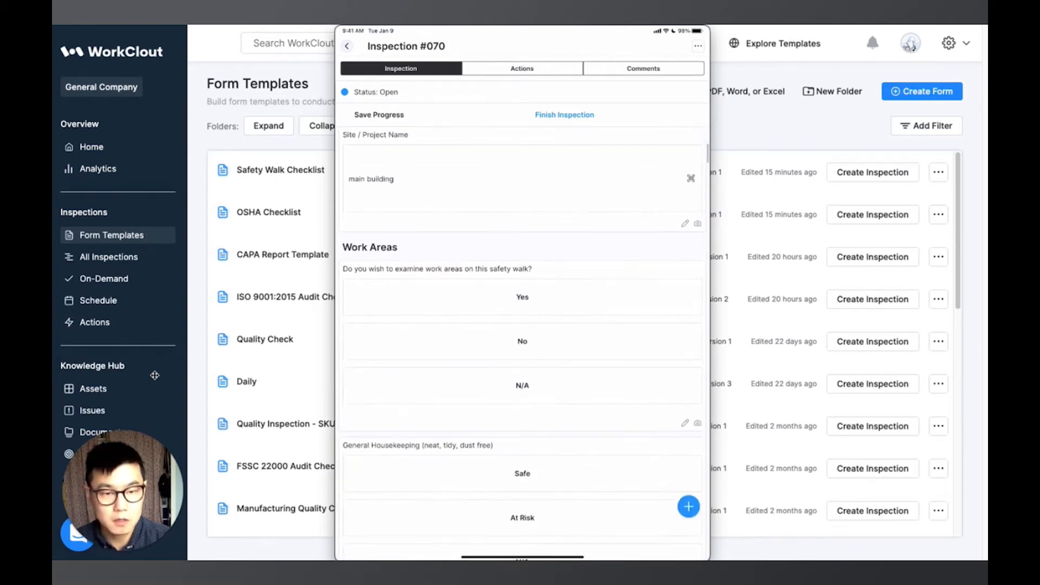
scroll(522, 344, "down", 1)
left_click(523, 275)
scroll(522, 344, "down", 3)
left_click(522, 270)
scroll(522, 344, "down", 3)
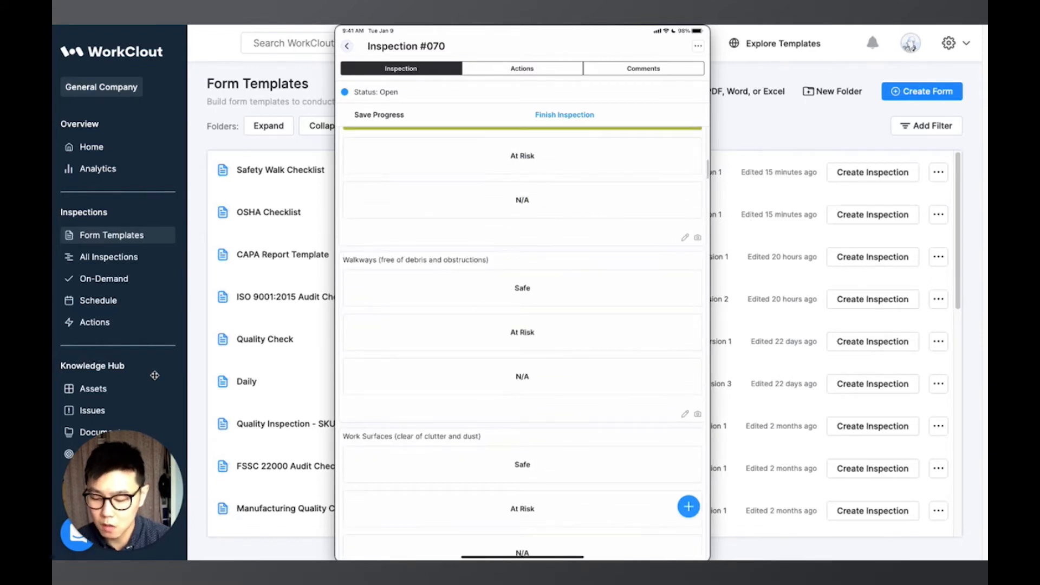
left_click(522, 288)
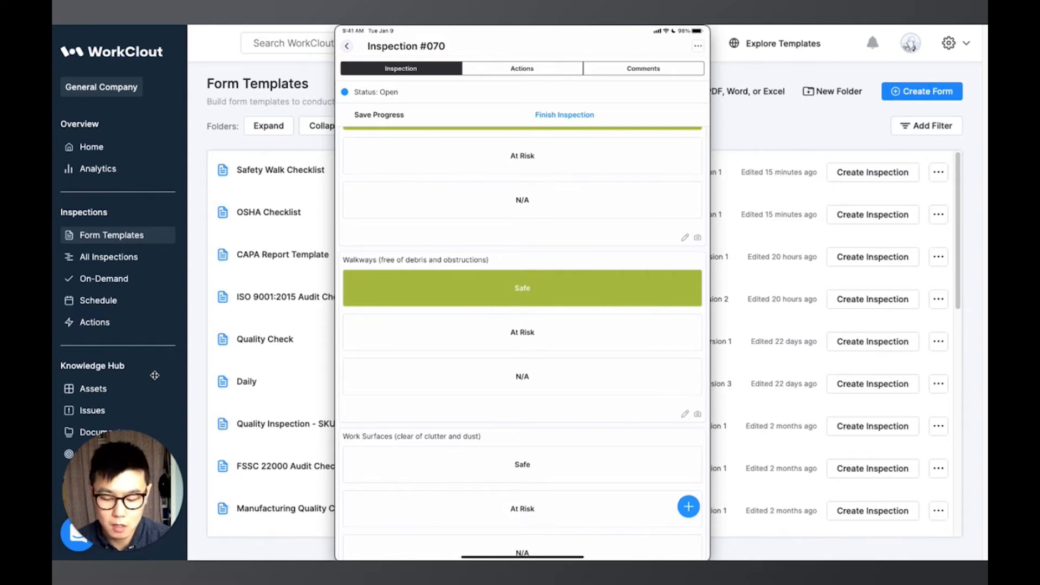
Add the note "this needs to be checked by a technician" to the Walkways question.
left_click(685, 414)
left_click(523, 149)
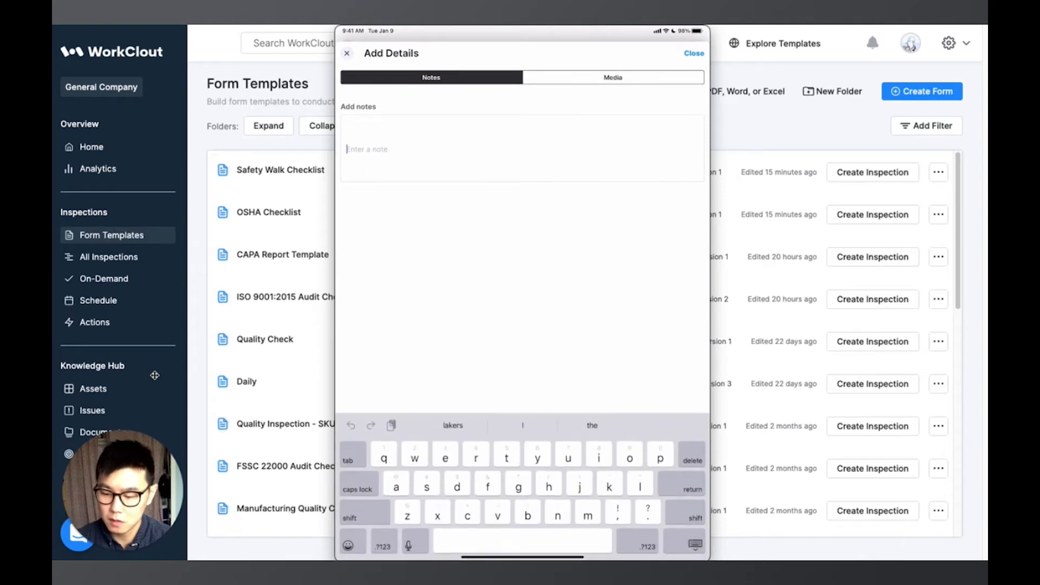
type("thi")
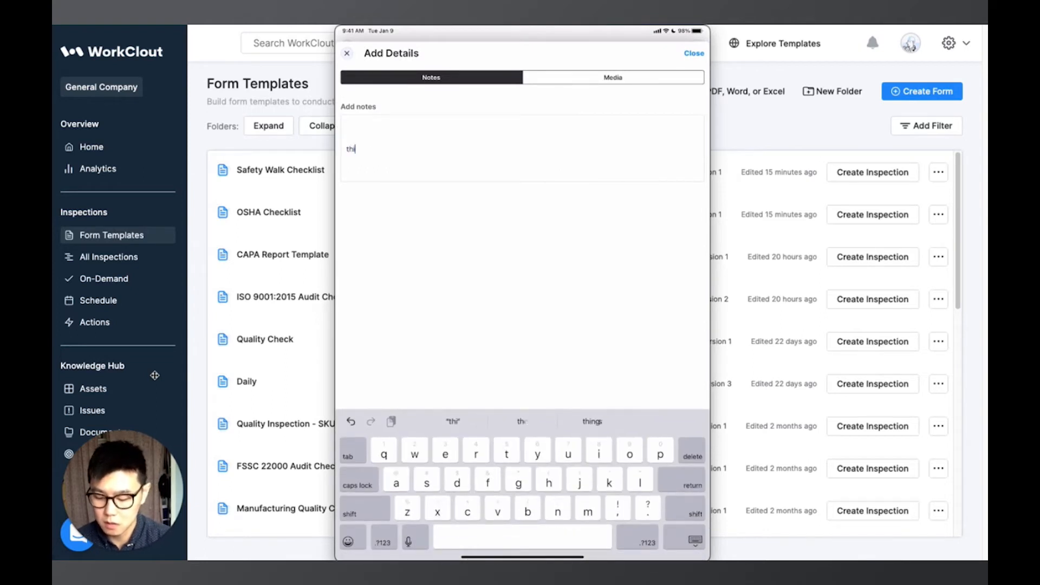
type("s needs to n")
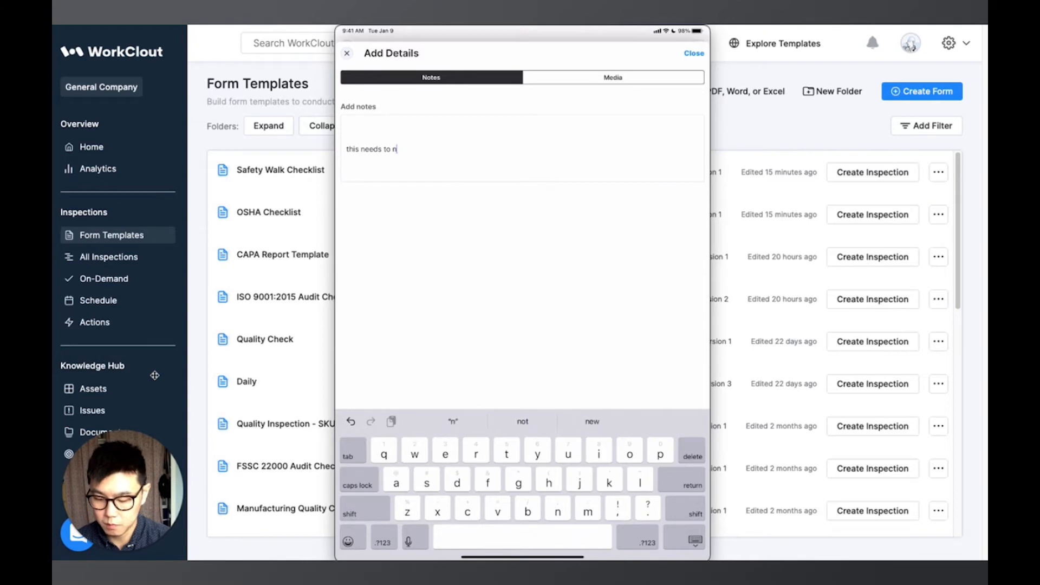
key("BackSpace")
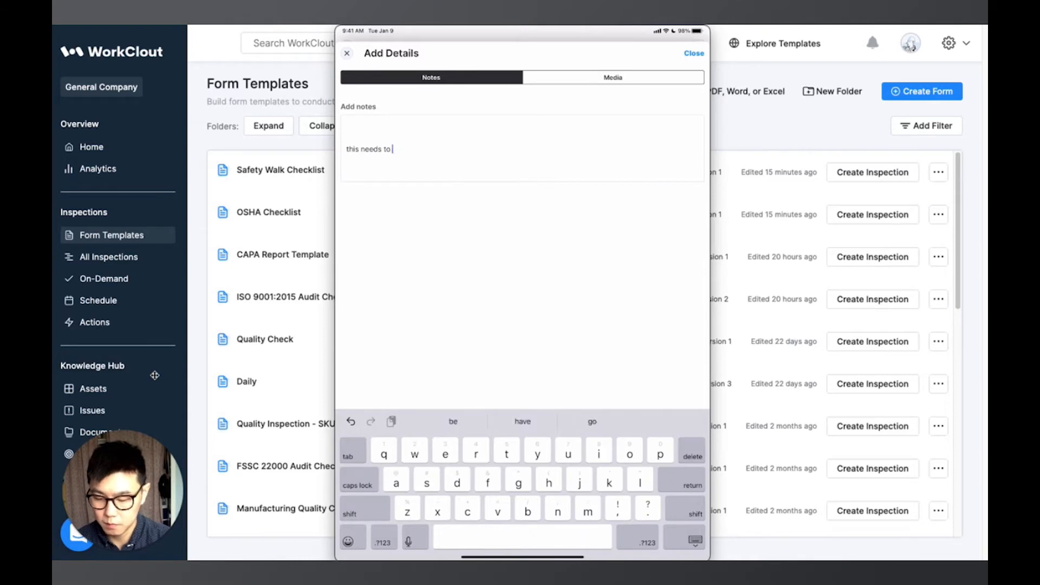
type("be che")
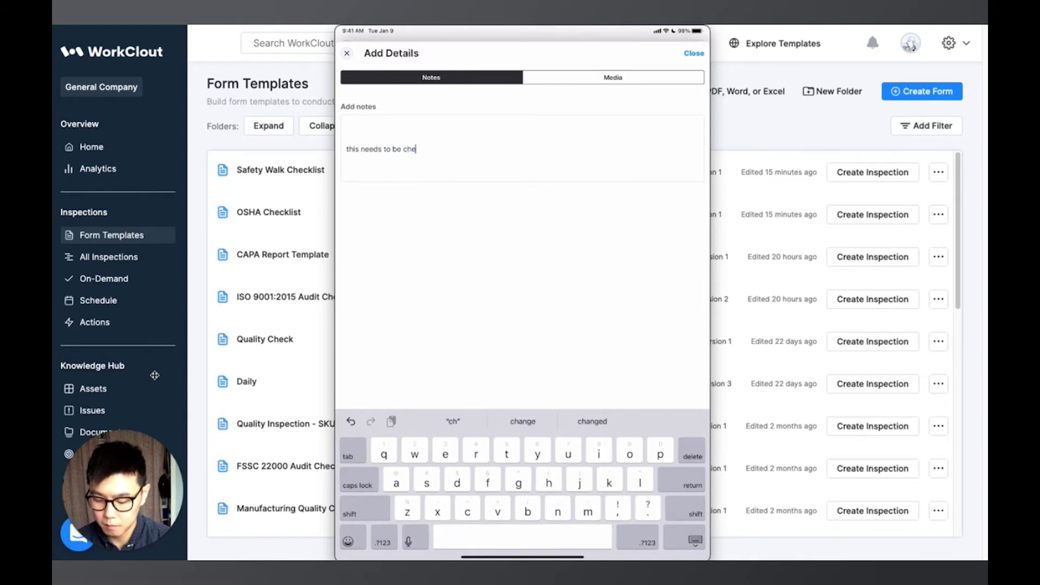
type("cked by ")
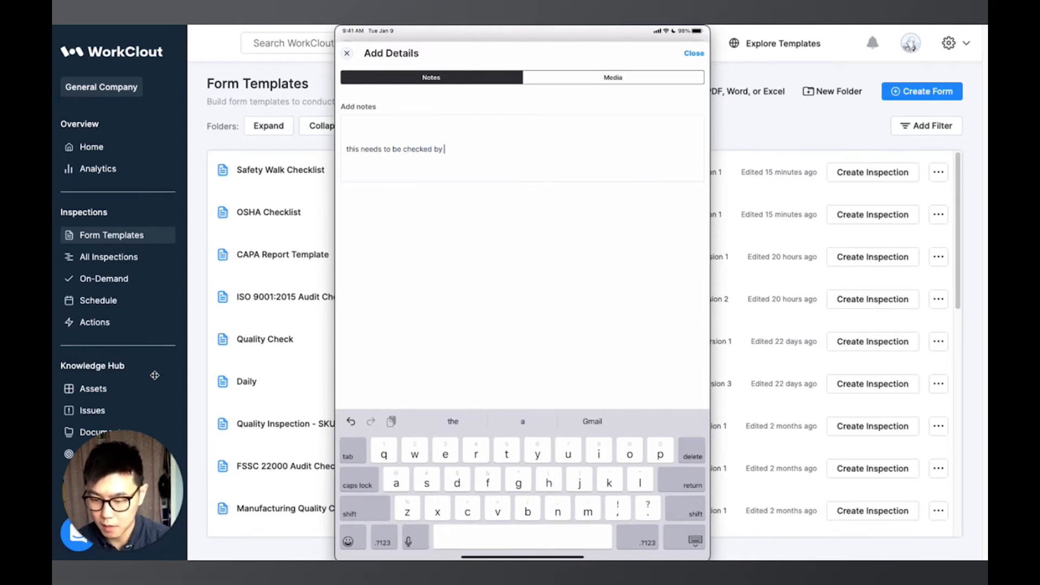
type("a technician")
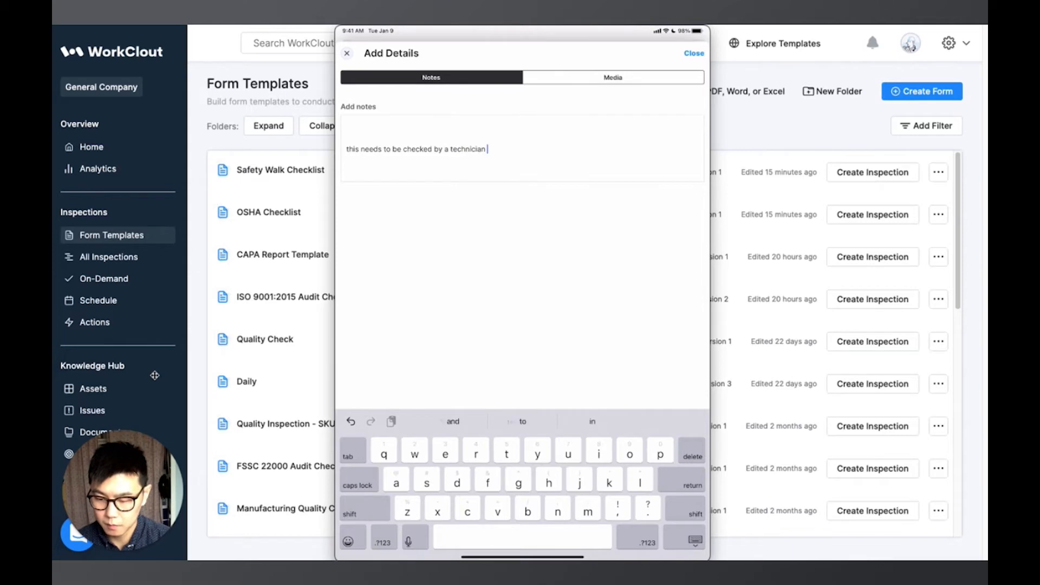
left_click(695, 540)
left_click(612, 78)
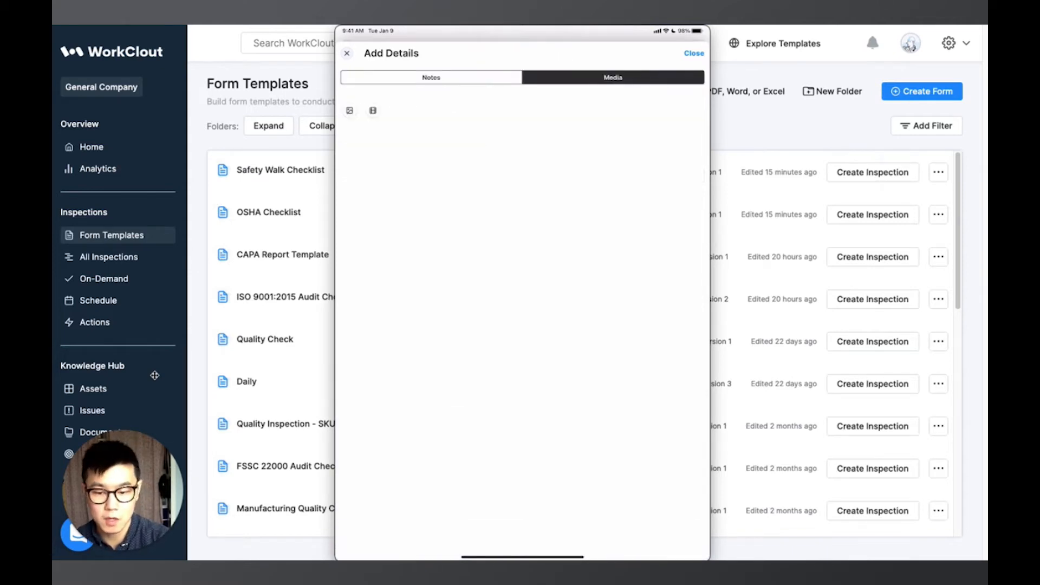
left_click(694, 53)
Change the Walkways (free of debris and obstructions) answer to At Risk.
scroll(522, 325, "down", 4)
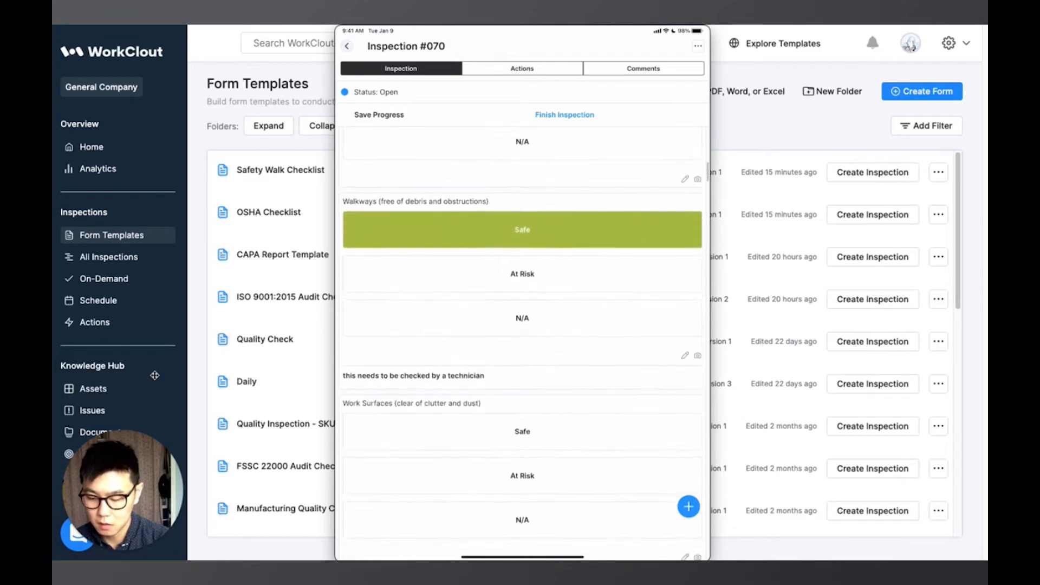
left_click(522, 273)
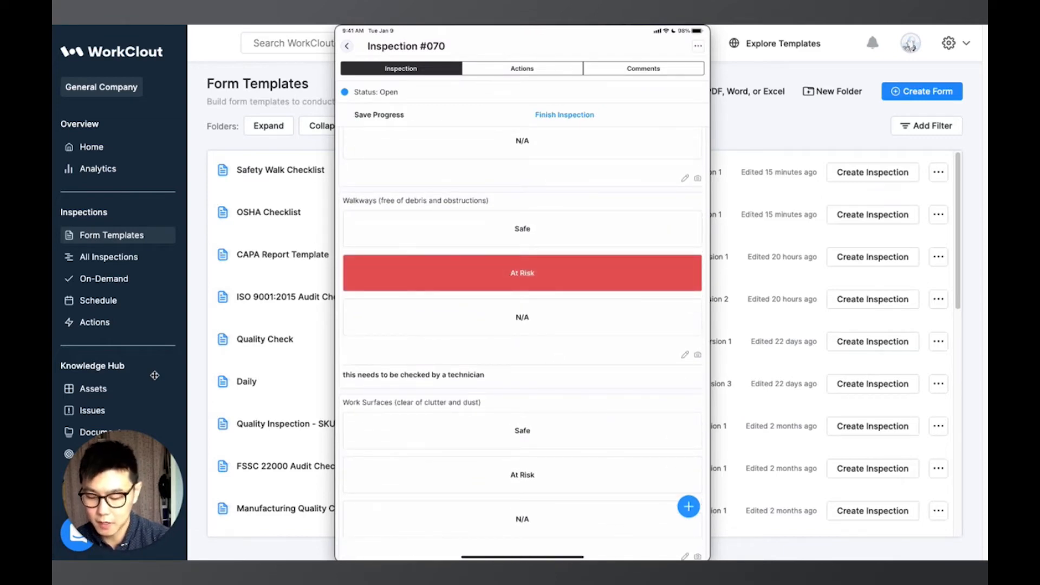
scroll(522, 347, "down", 3)
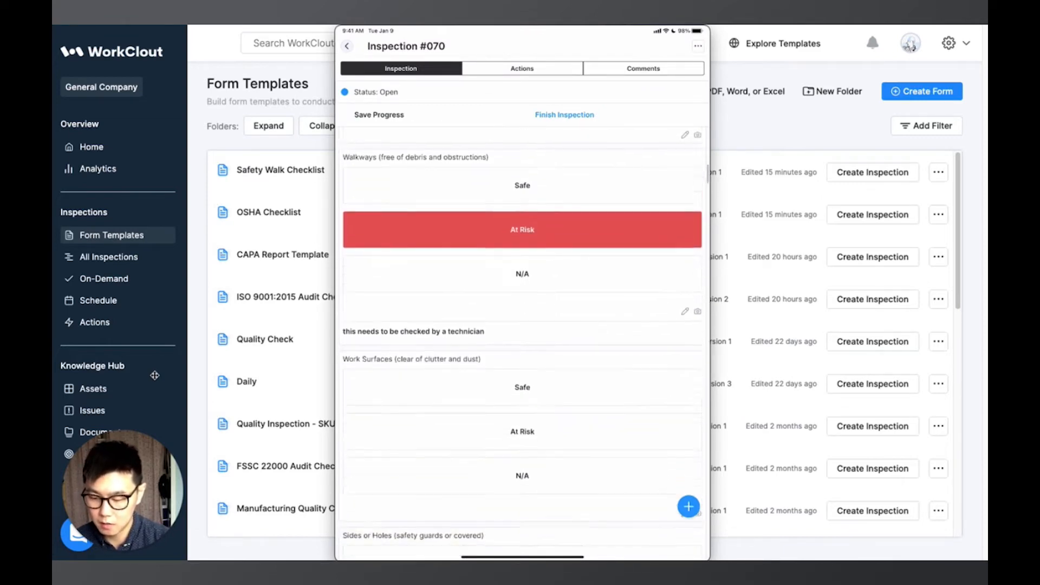
scroll(523, 346, "down", 2)
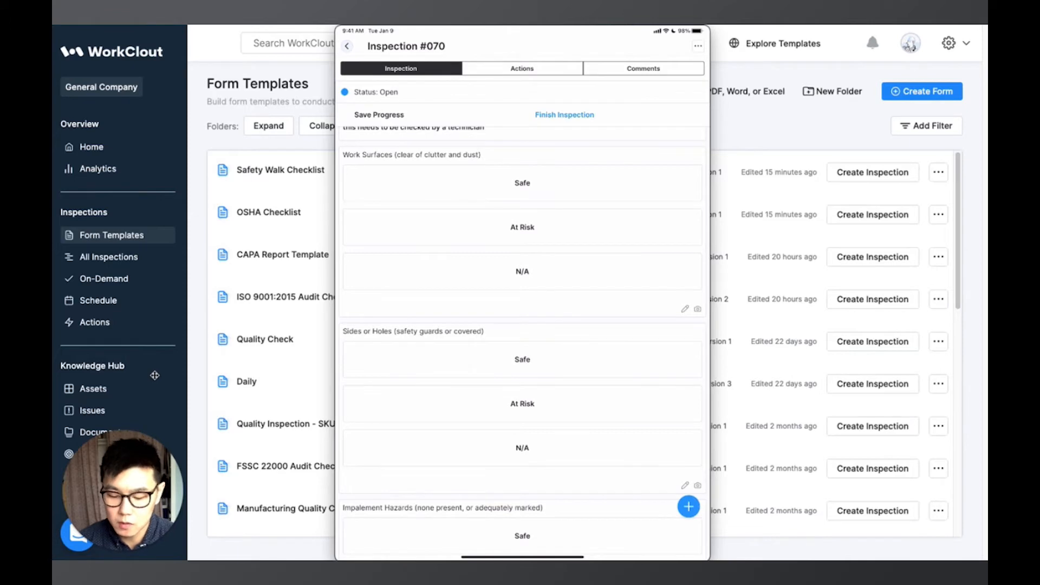
Leave inspection #070 and close the tablet window to return to the Form Templates list.
scroll(523, 346, "up", 5)
scroll(522, 346, "up", 4)
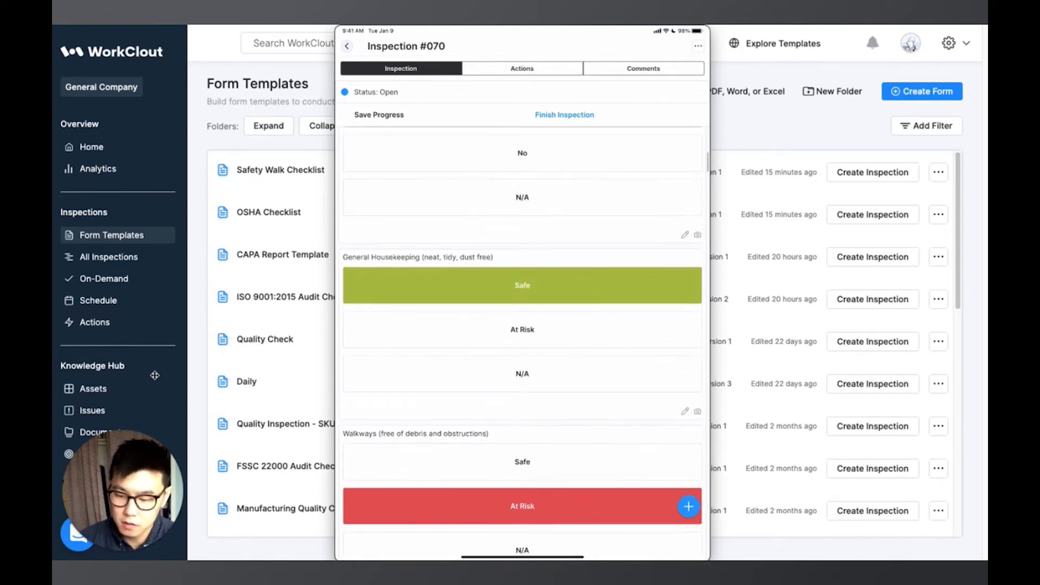
left_click(347, 46)
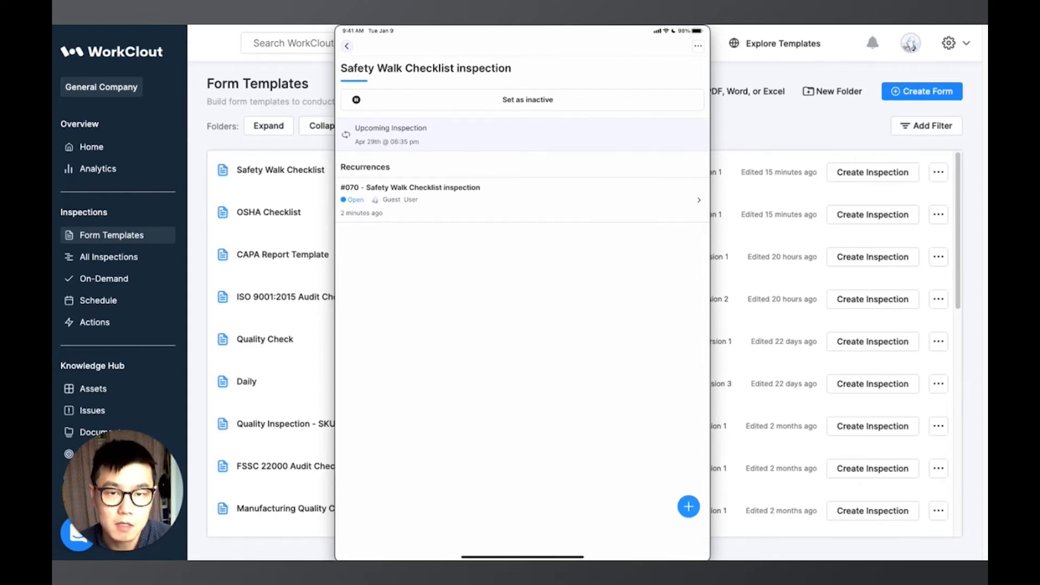
left_click(191, 53)
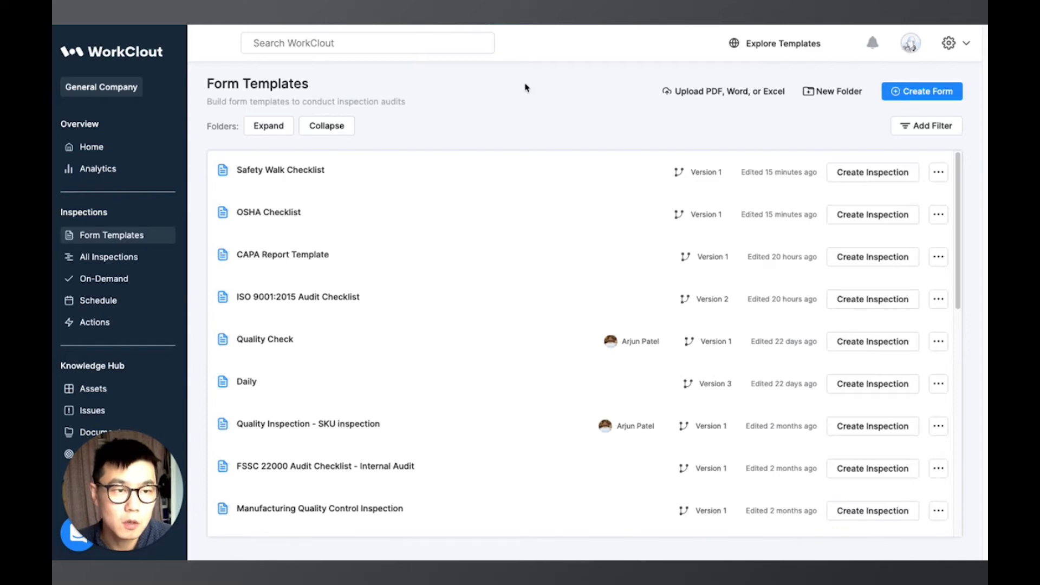
Open the public template library and look through the featured inspection templates.
left_click(783, 50)
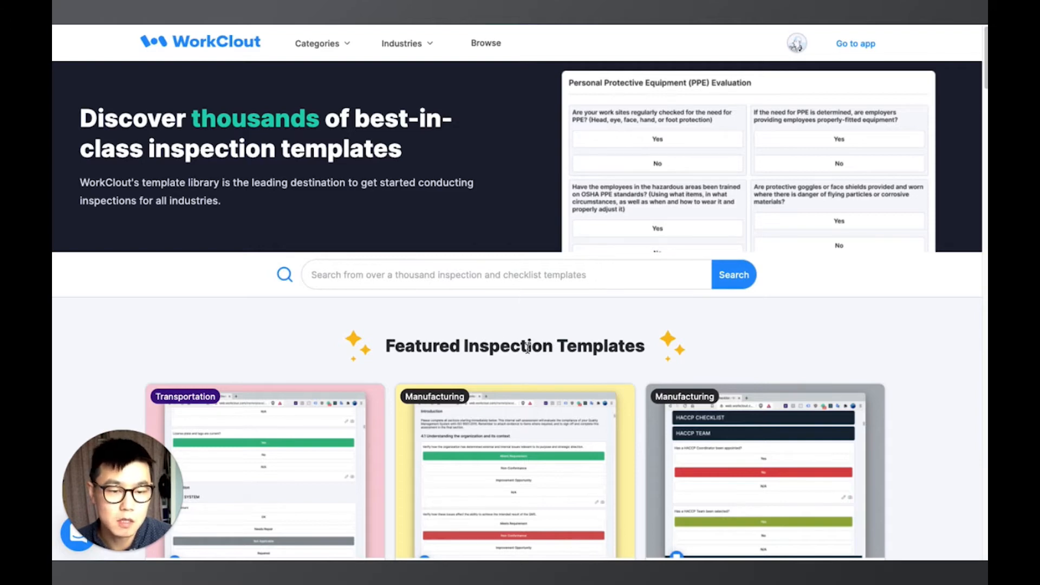
scroll(527, 350, "down", 4)
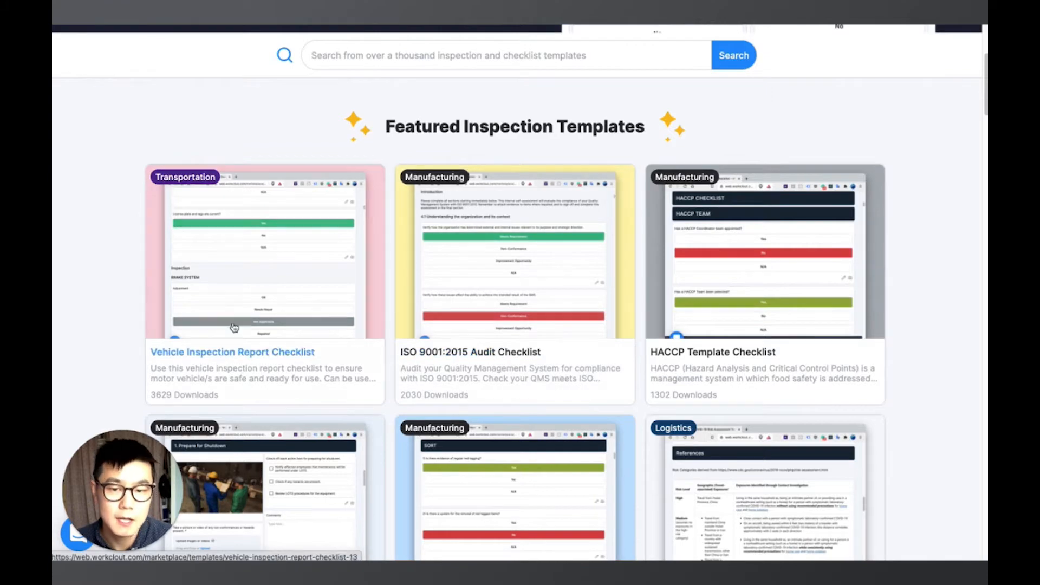
scroll(243, 341, "down", 3)
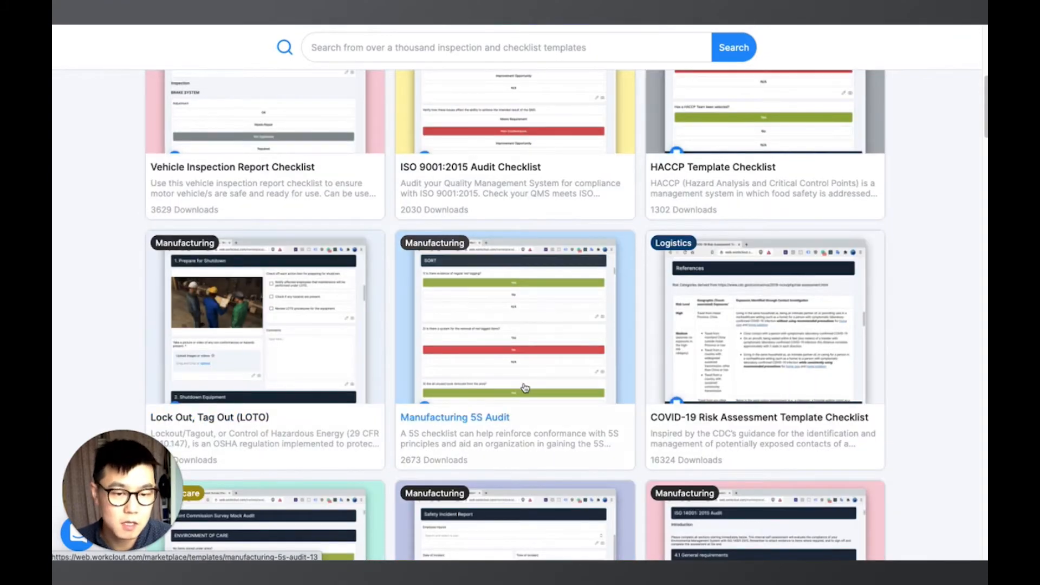
scroll(523, 384, "up", 6)
scroll(519, 375, "up", 2)
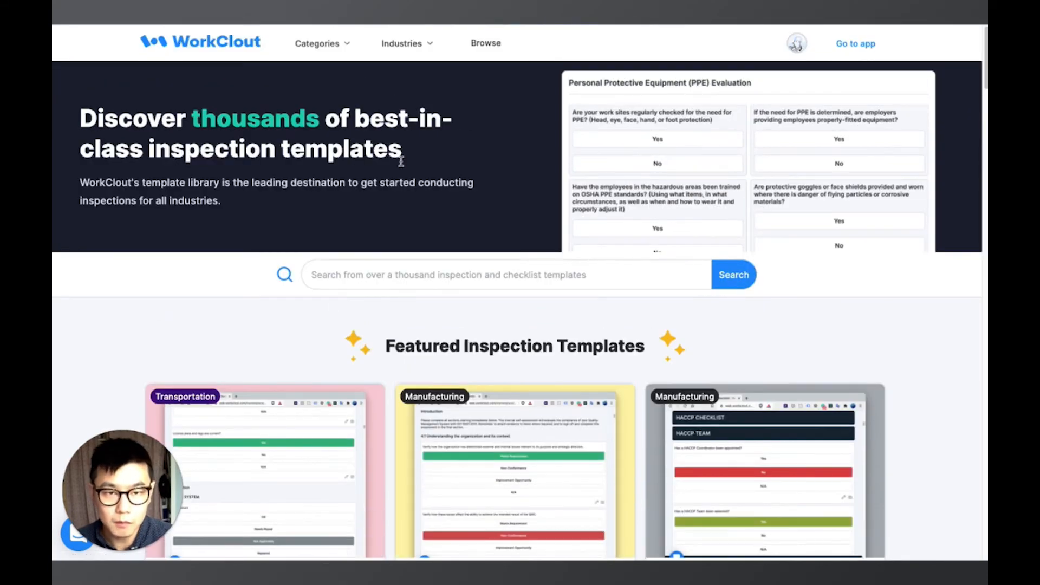
Return from the template library to the Form Templates list and view the inspection creation options for the OSHA Checklist.
left_click(842, 43)
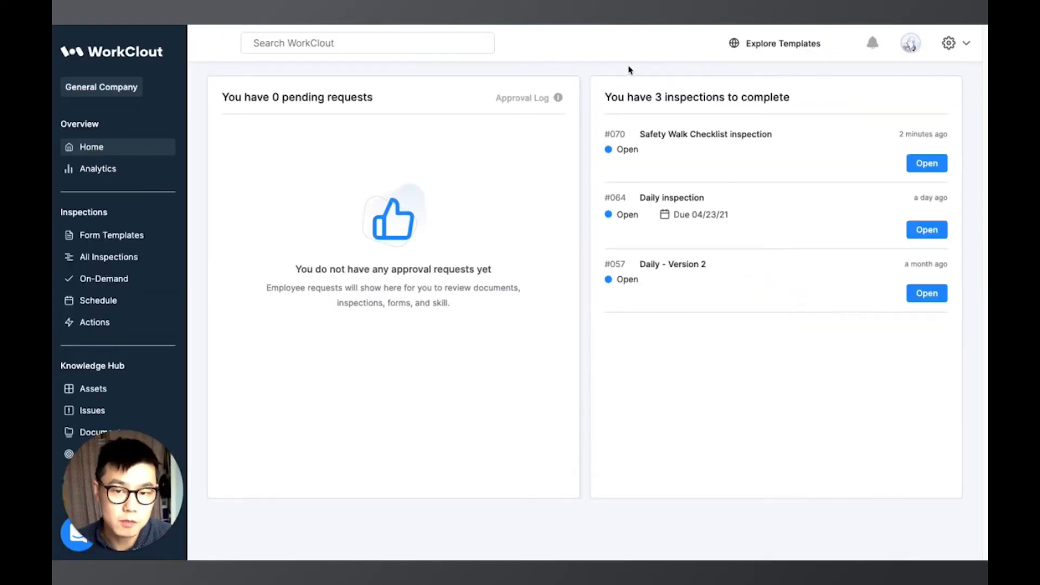
left_click(128, 233)
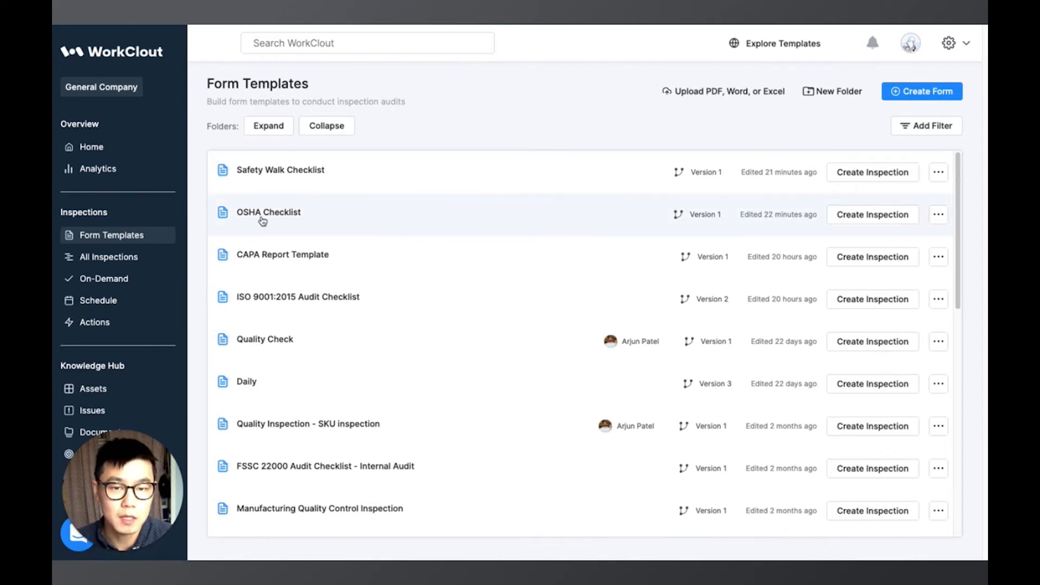
left_click(875, 215)
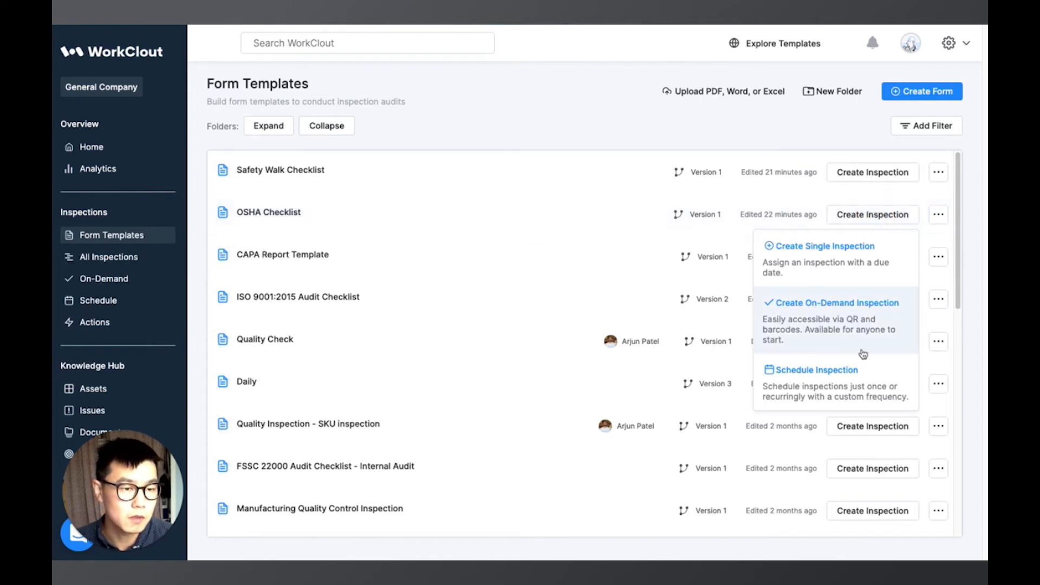
Preview the OSHA Checklist form, look through its questions, and close the preview.
left_click(938, 217)
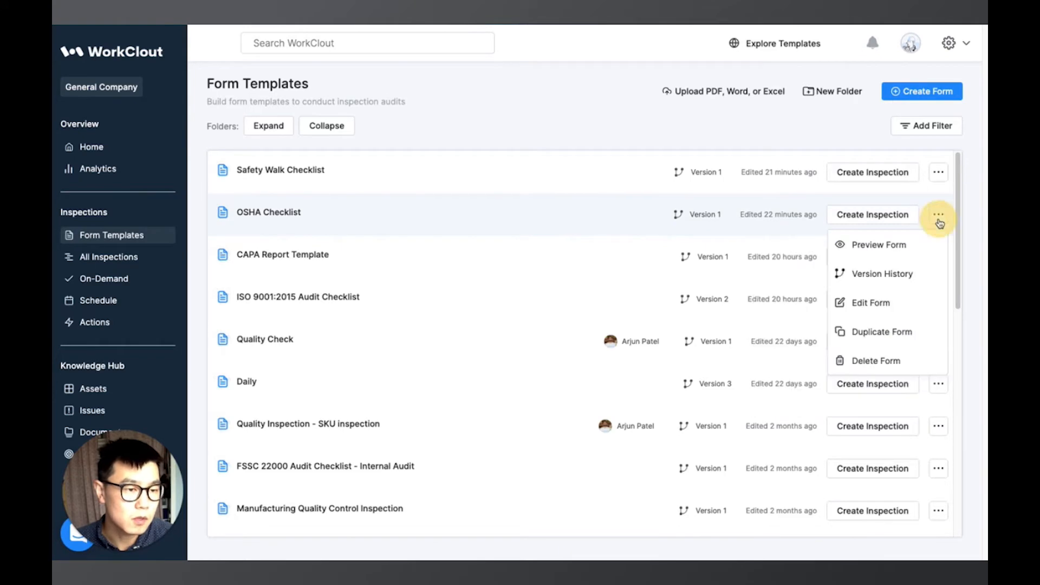
left_click(889, 245)
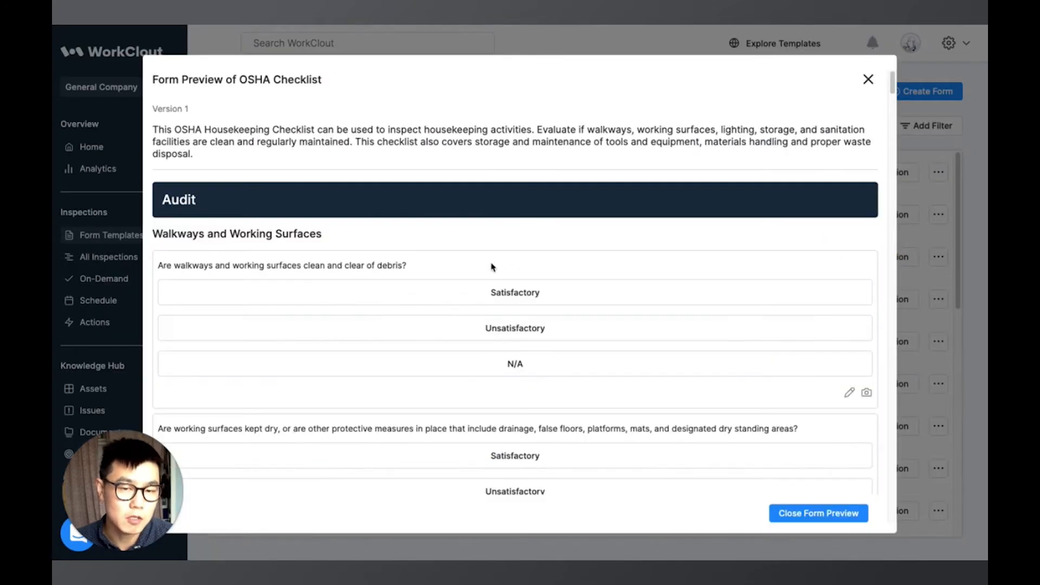
scroll(573, 273, "down", 12)
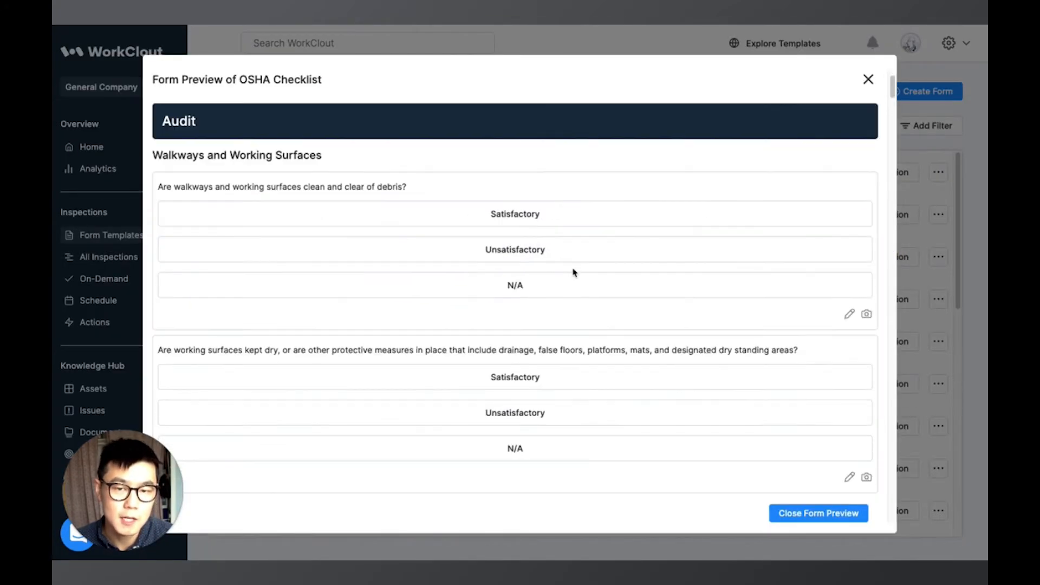
scroll(510, 298, "down", 12)
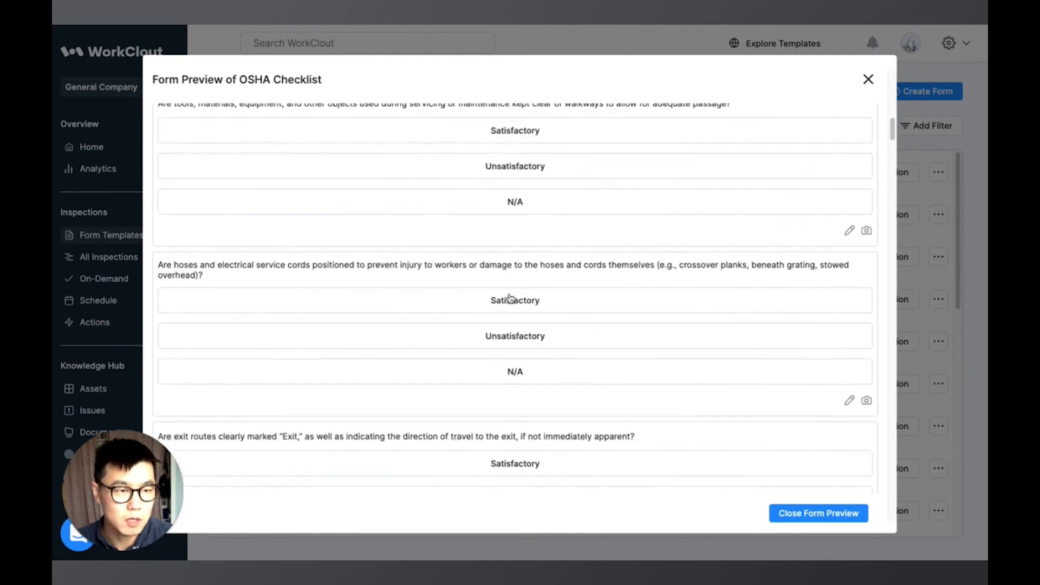
scroll(509, 299, "down", 9)
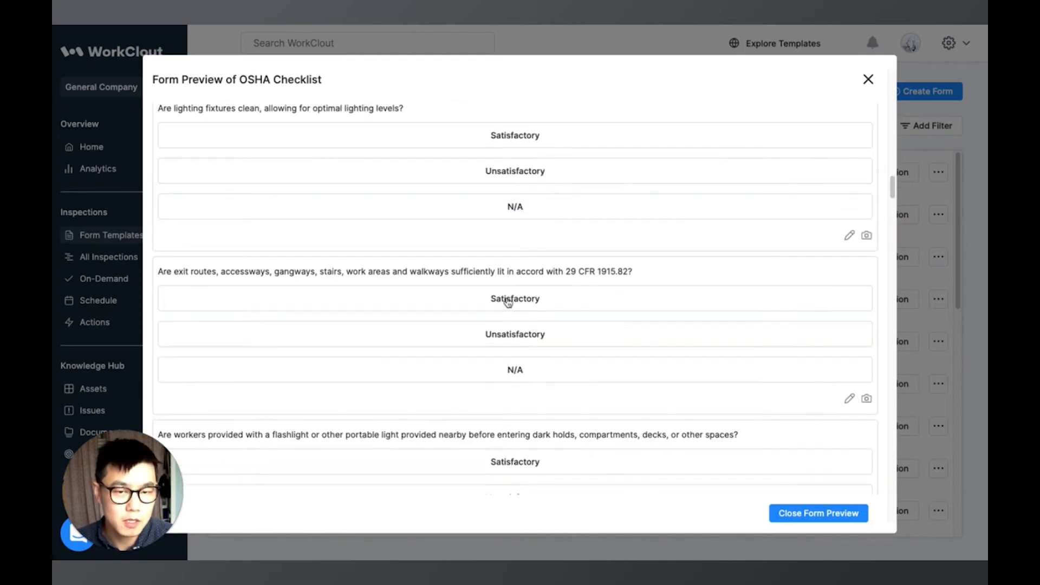
right_click(506, 299)
left_click(499, 295)
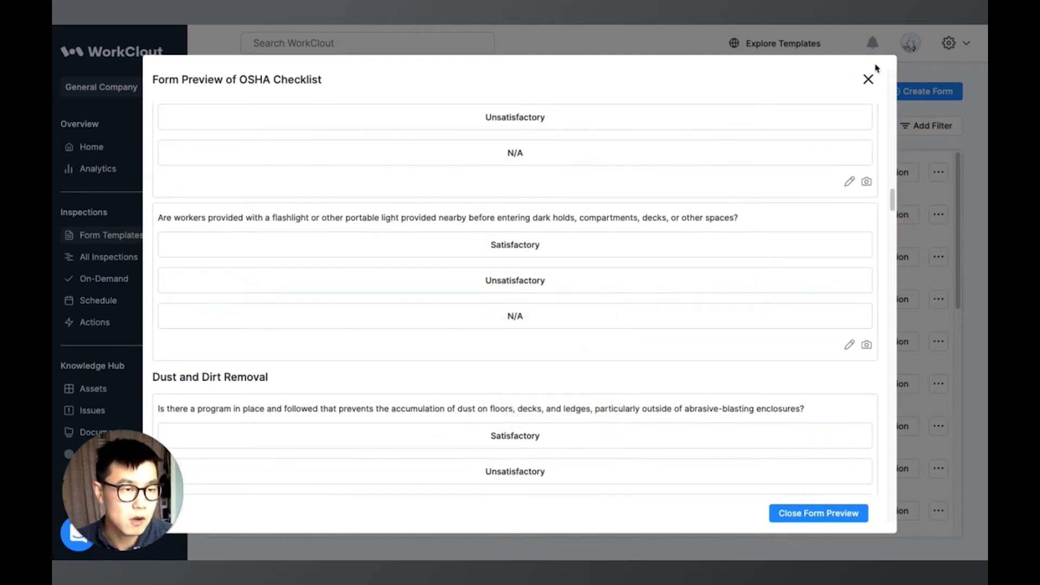
left_click(868, 79)
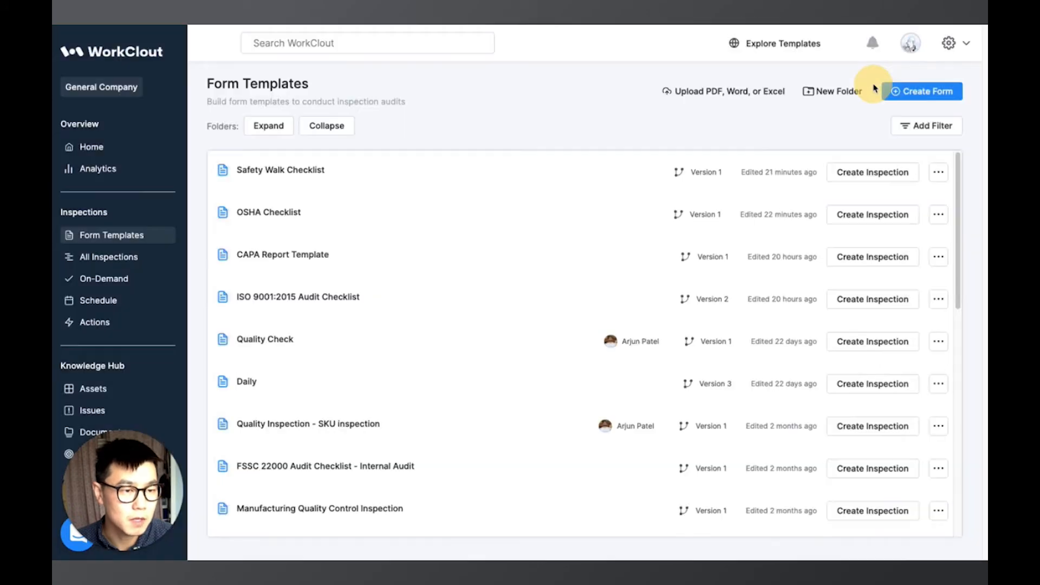
Start a scheduled inspection from the OSHA Checklist form and correct its inspection name to "OSHA Checklist inspection" with single spaces.
left_click(865, 217)
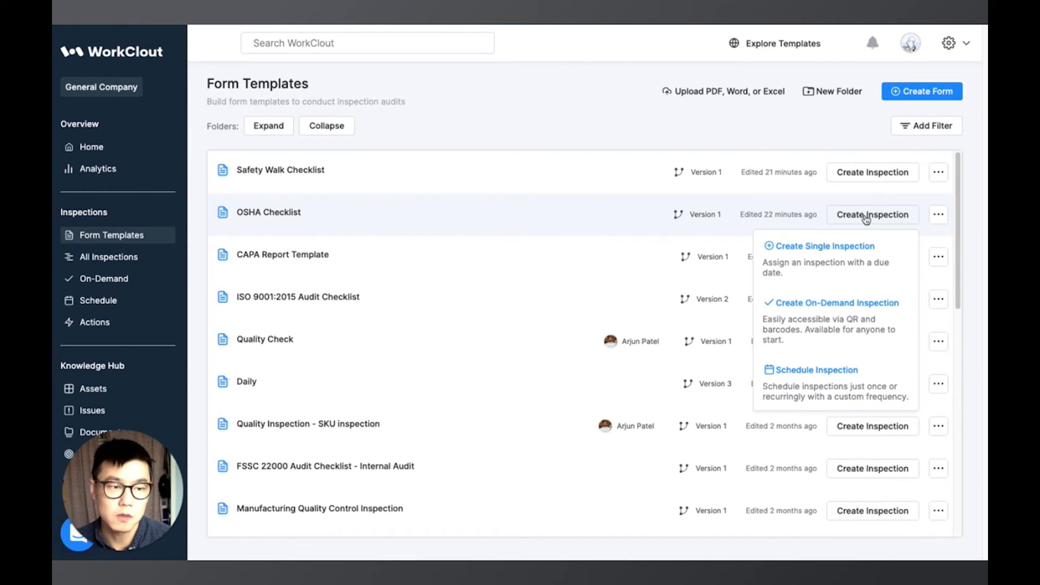
left_click(850, 373)
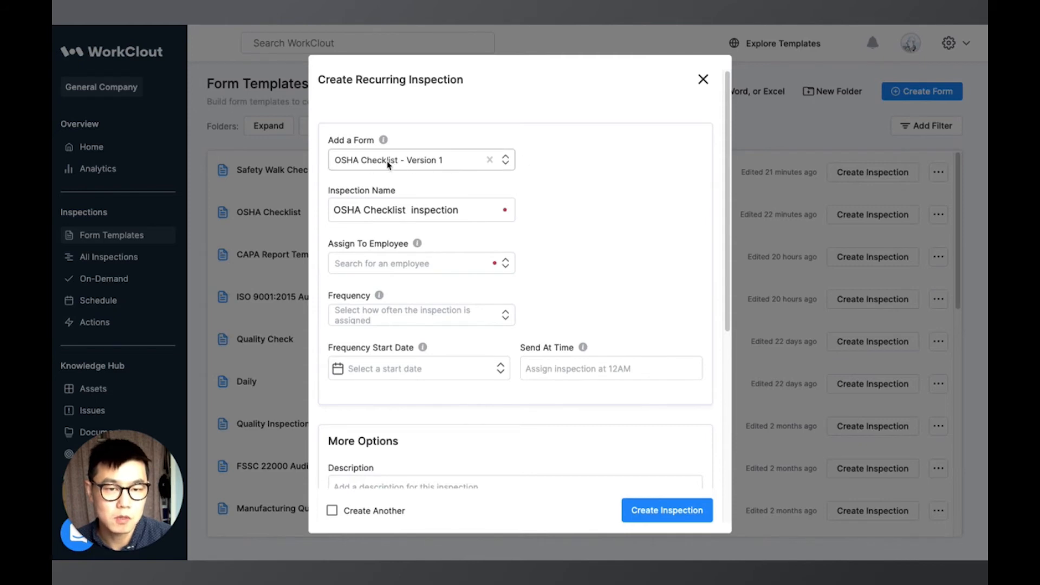
scroll(565, 219, "down", 1)
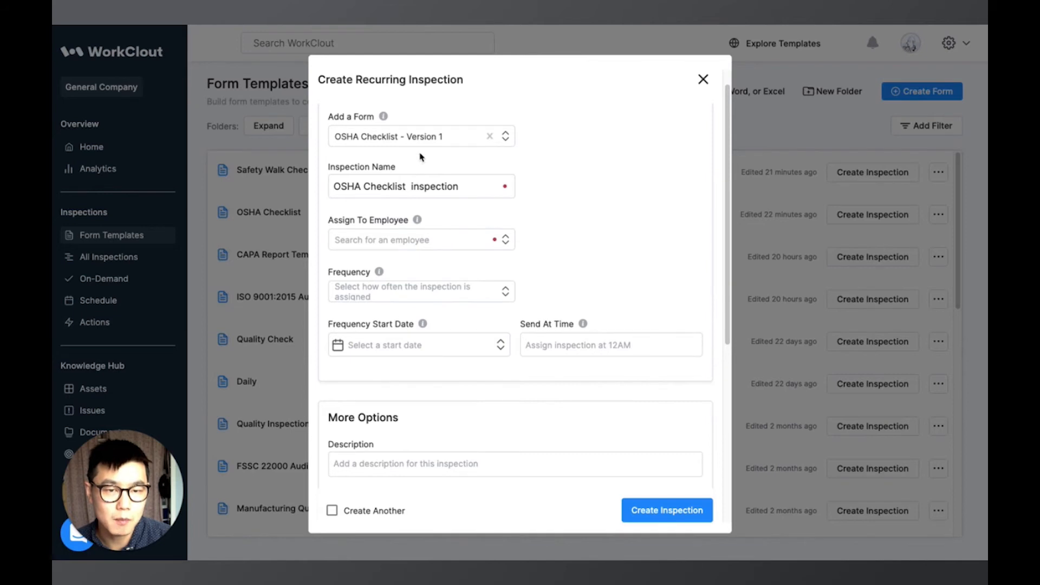
left_click(412, 184)
key("BackSpace")
type("i")
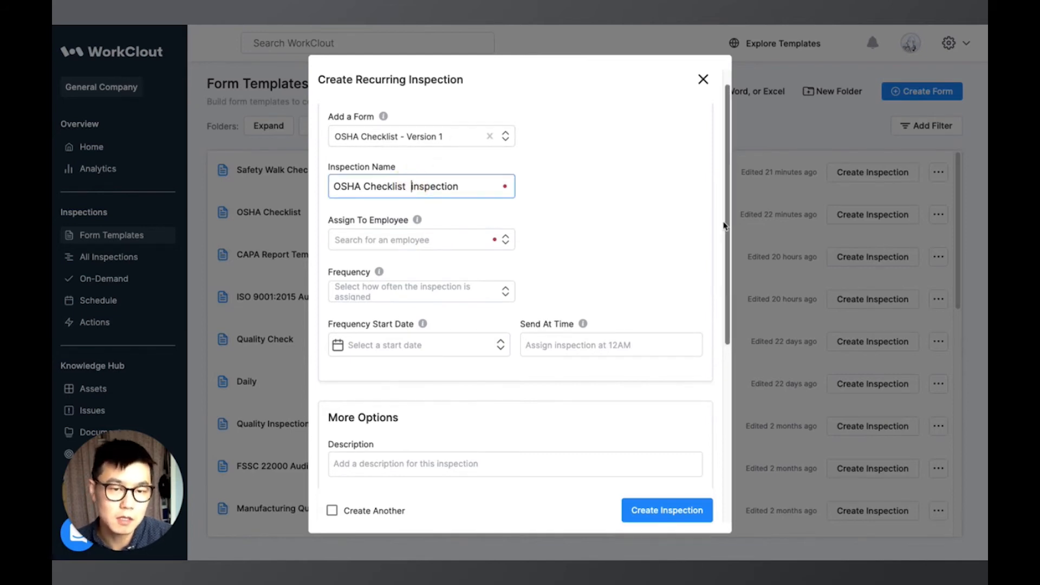
key("Left")
key("BackSpace")
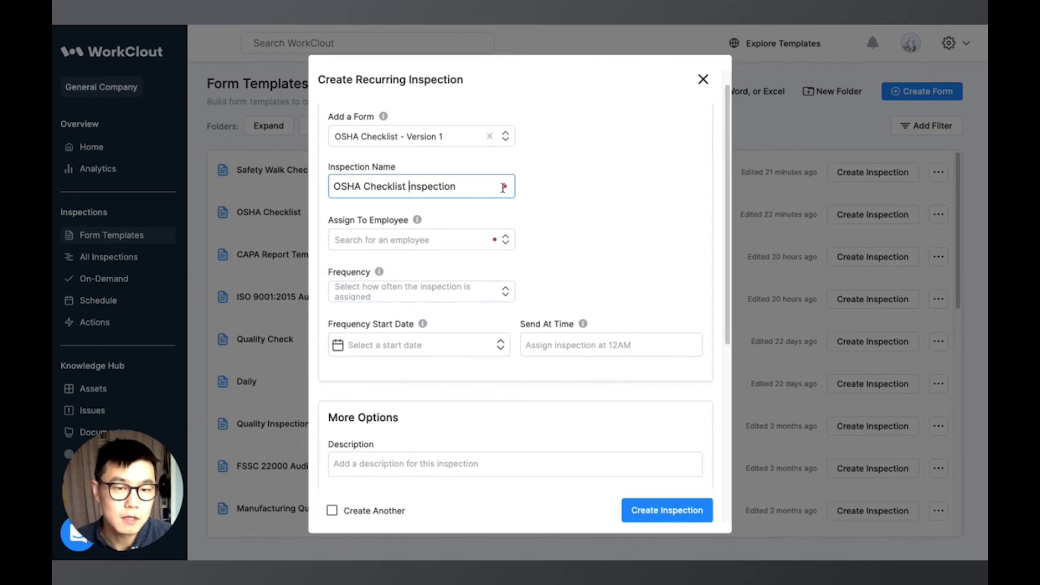
left_click(596, 198)
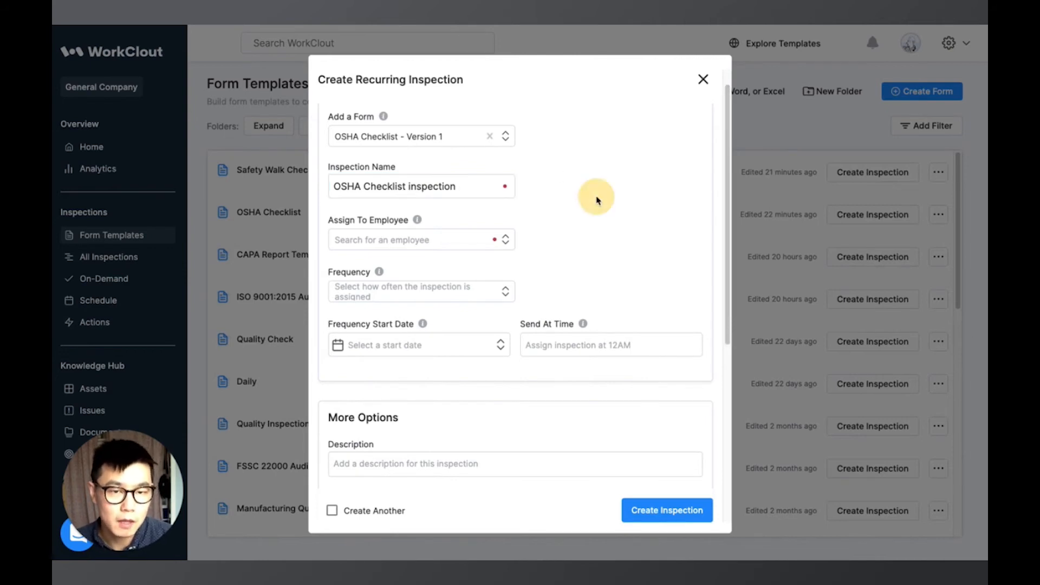
left_click(412, 186)
left_click(612, 229)
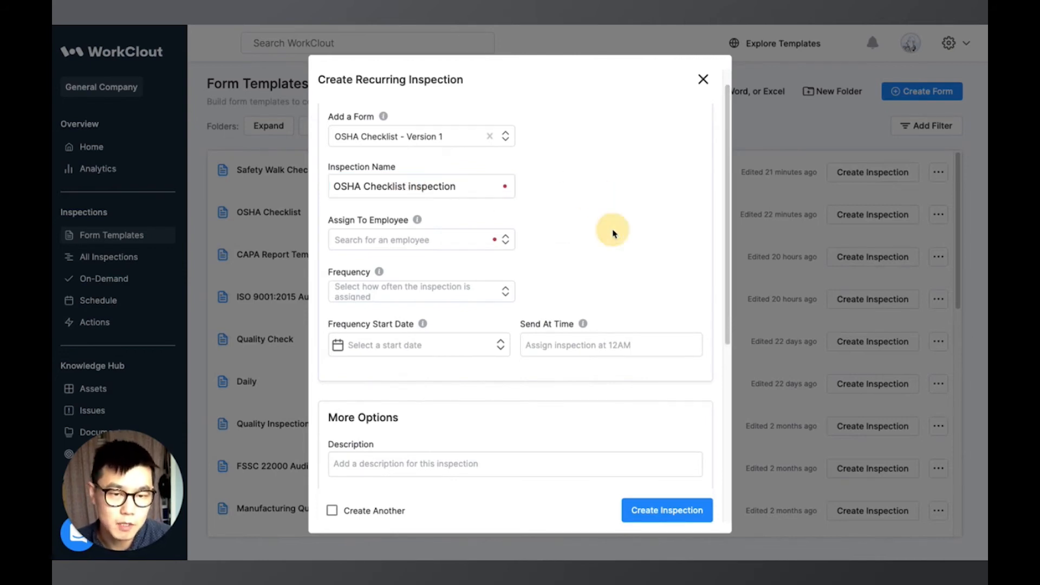
Assign the inspection to Guest User and set it to start on 04/22/2021, sent at 12:00 PM.
left_click(453, 247)
left_click(431, 295)
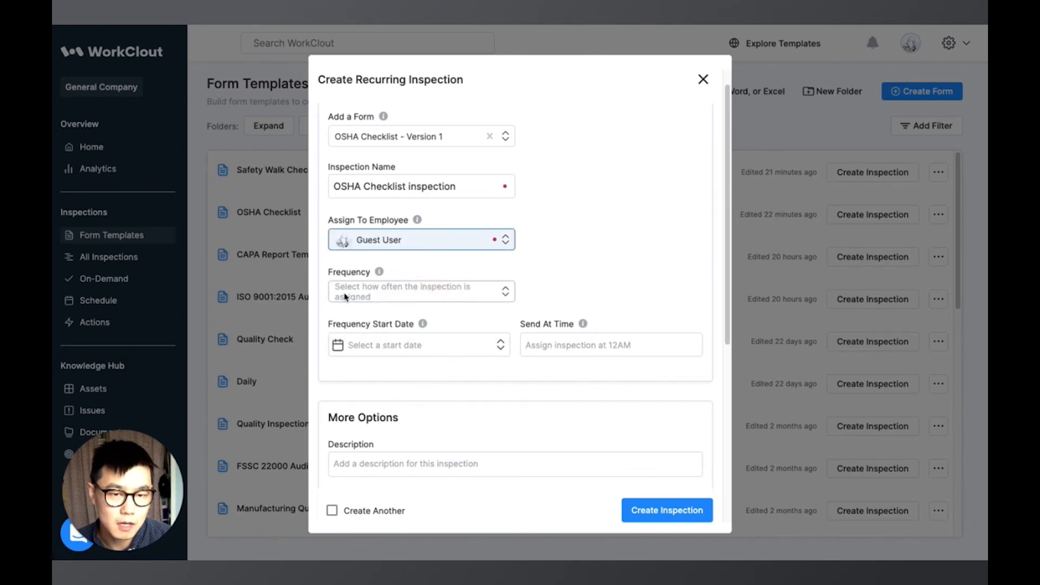
scroll(605, 255, "down", 2)
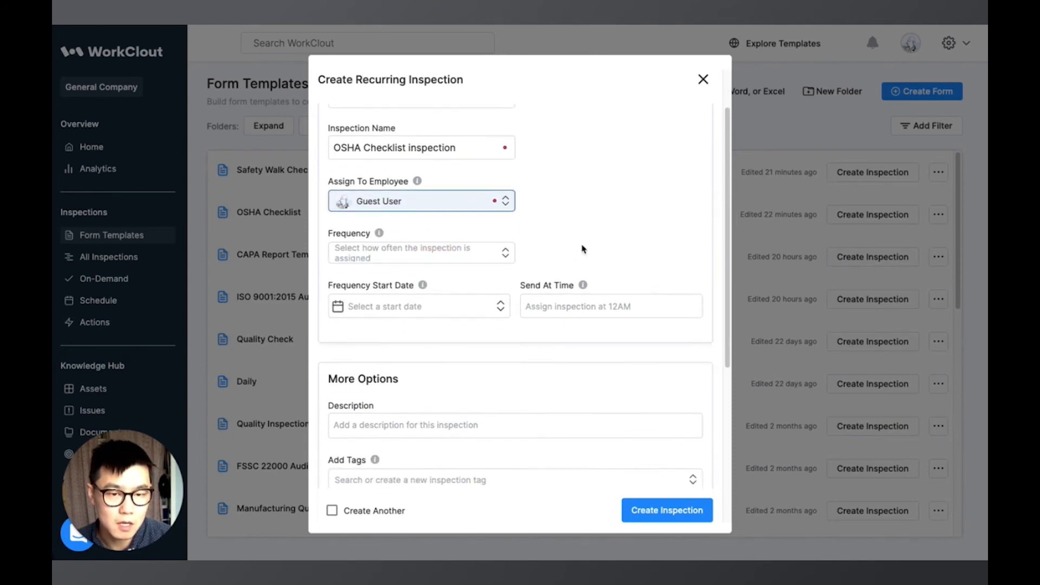
scroll(558, 246, "down", 1)
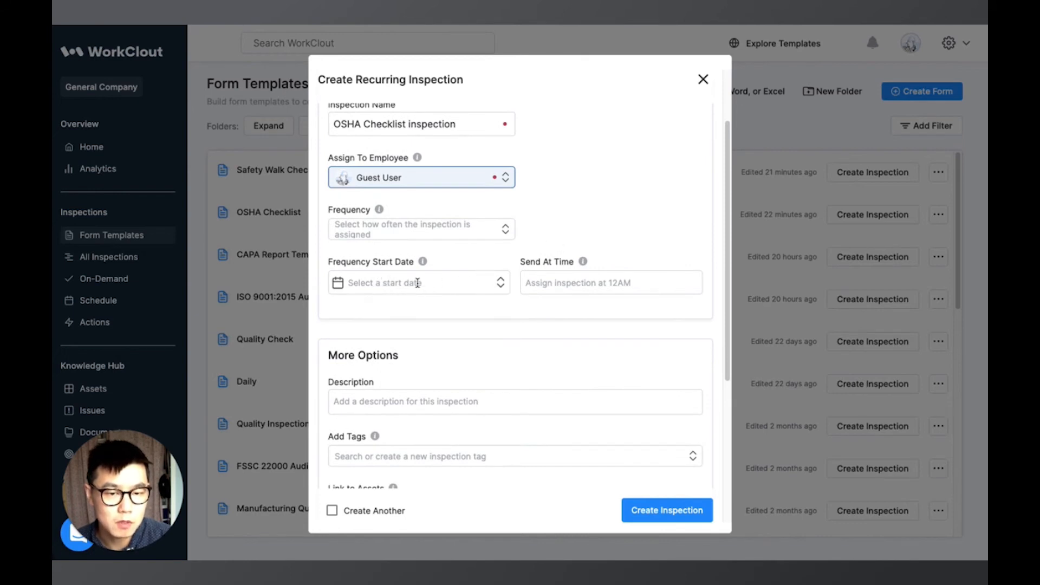
left_click(462, 280)
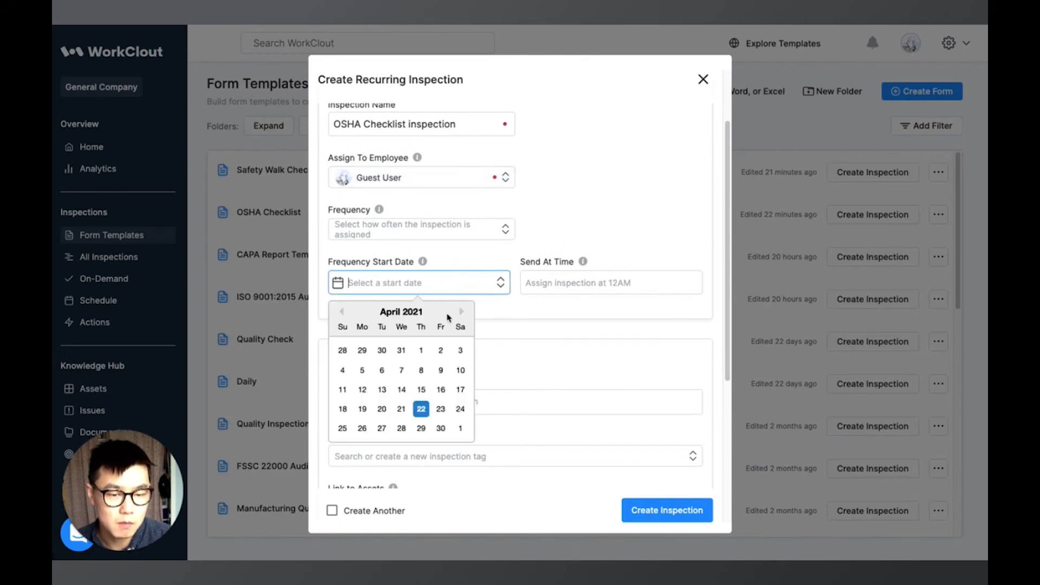
left_click(421, 409)
left_click(546, 281)
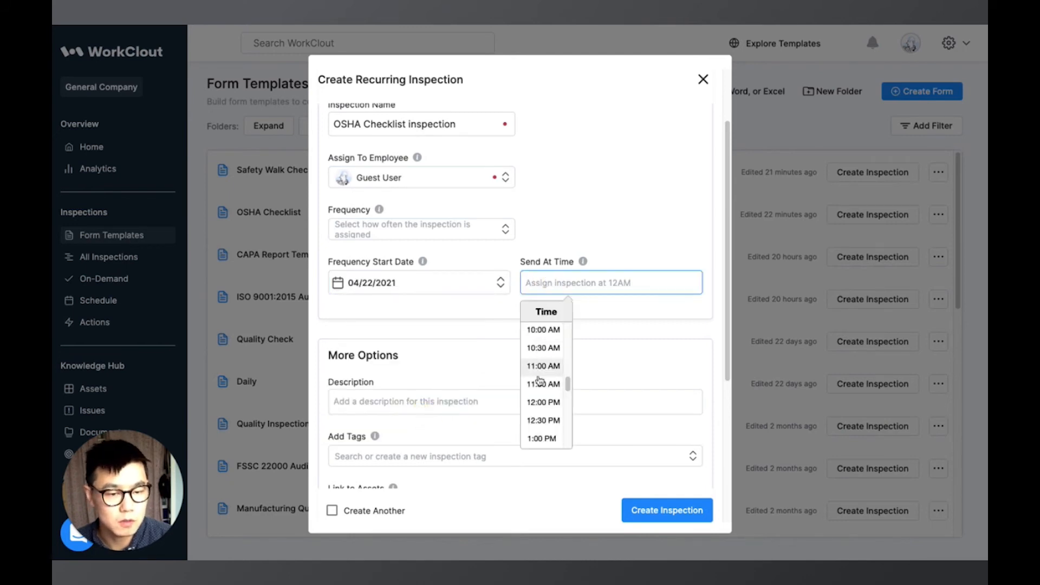
left_click(542, 404)
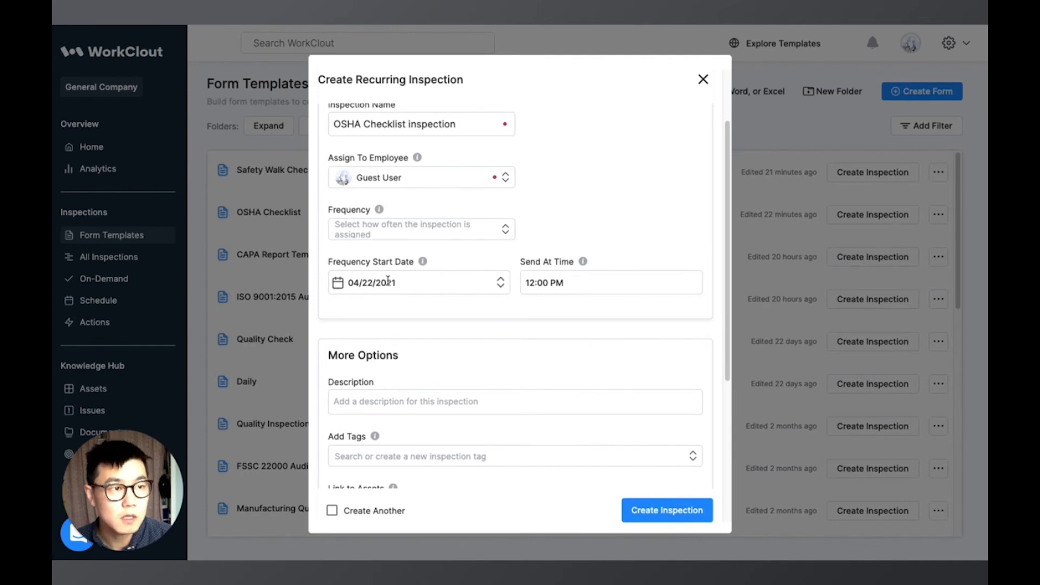
Set a custom frequency that repeats every 1 week on Thursday, with sending stopped manually.
left_click(434, 224)
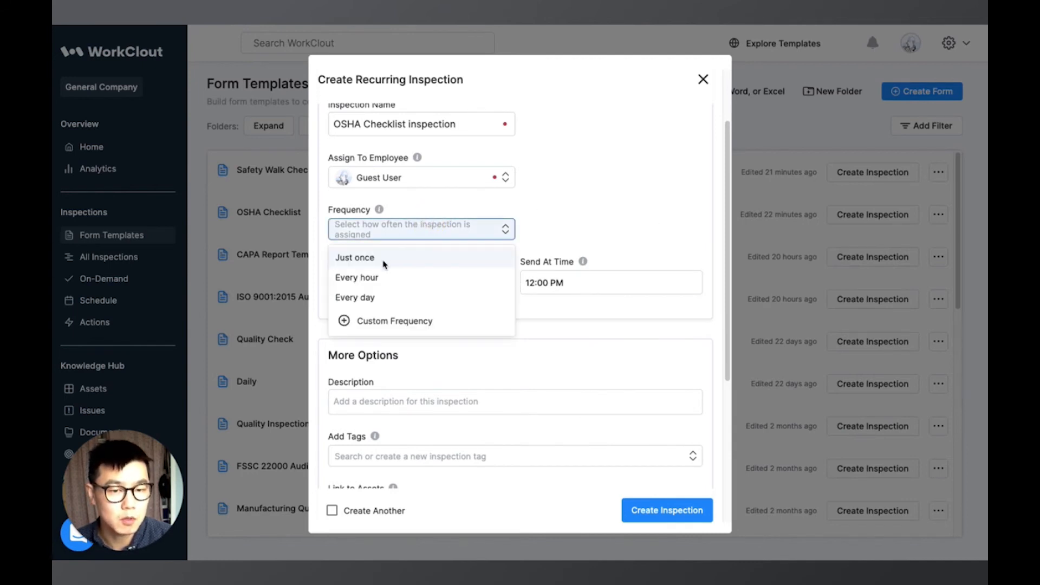
left_click(378, 321)
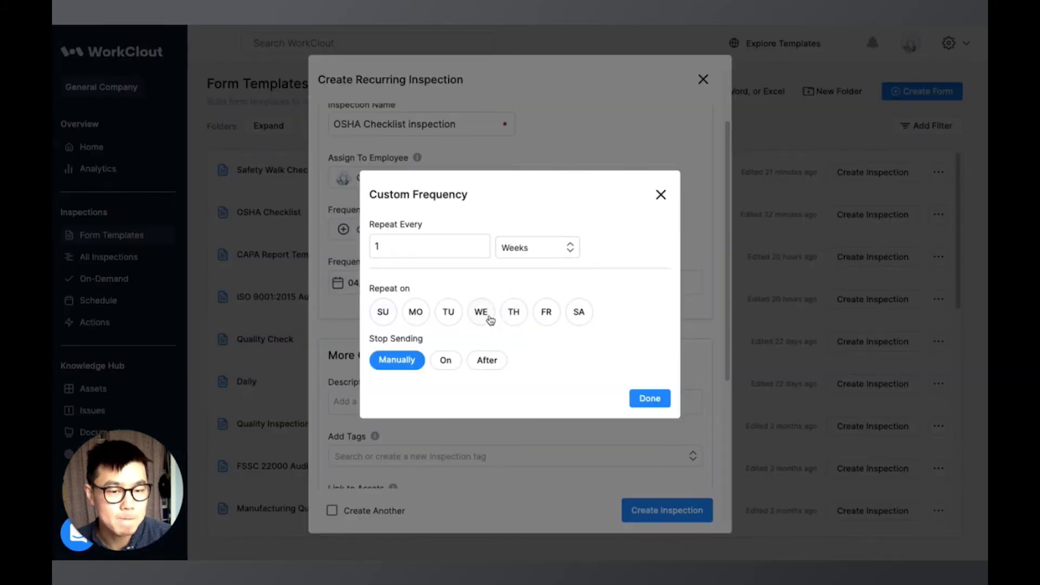
left_click(416, 313)
left_click(484, 313)
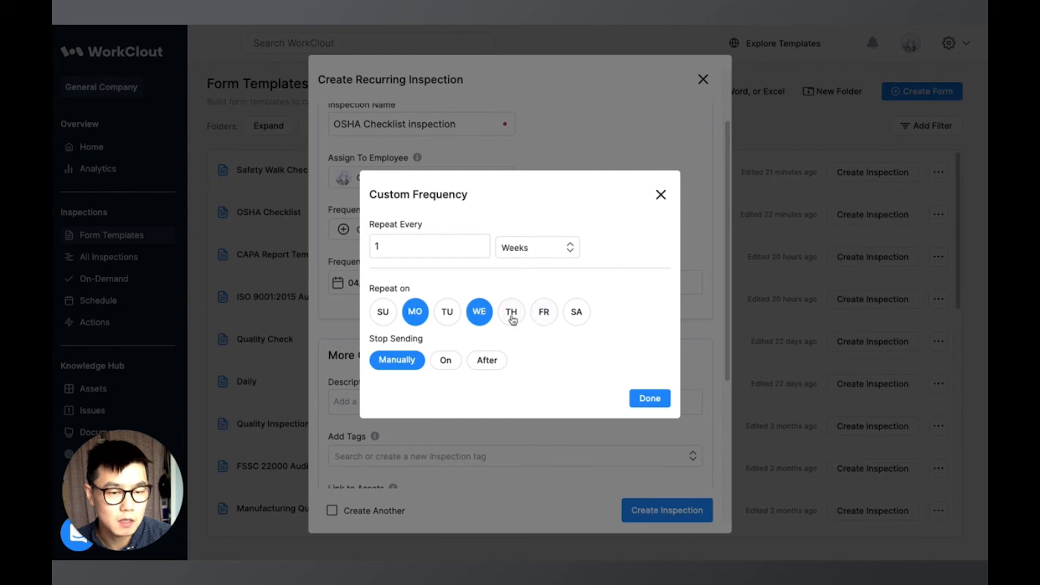
left_click(515, 313)
left_click(479, 312)
left_click(415, 312)
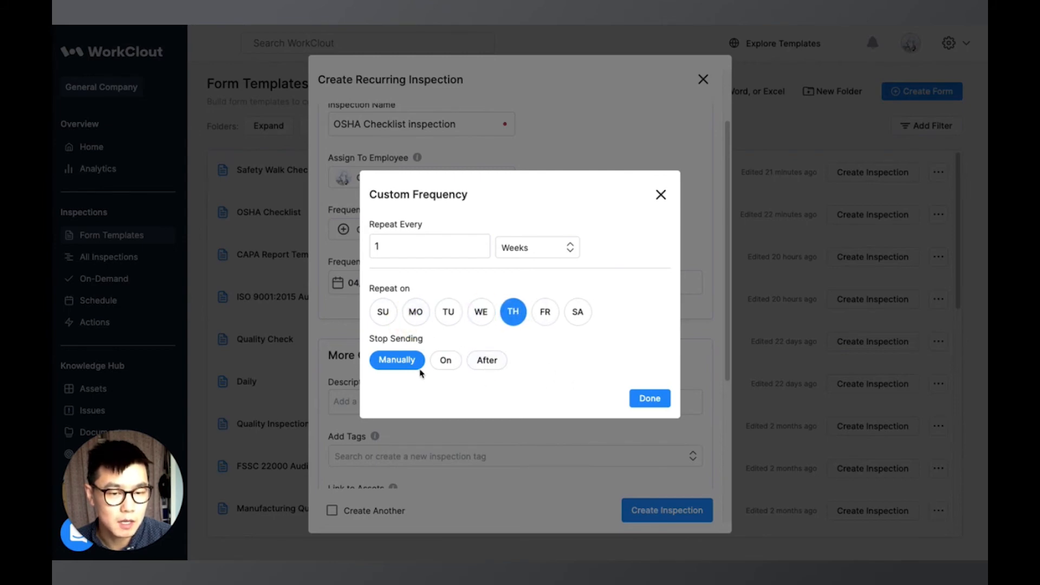
left_click(650, 401)
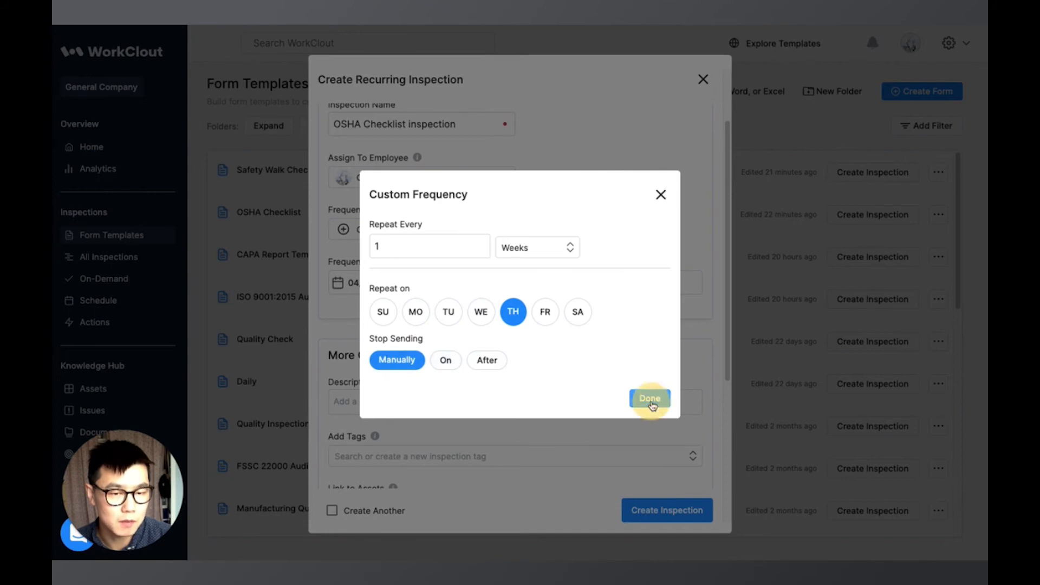
Add the Safety tag to the recurring inspection.
scroll(458, 395, "down", 5)
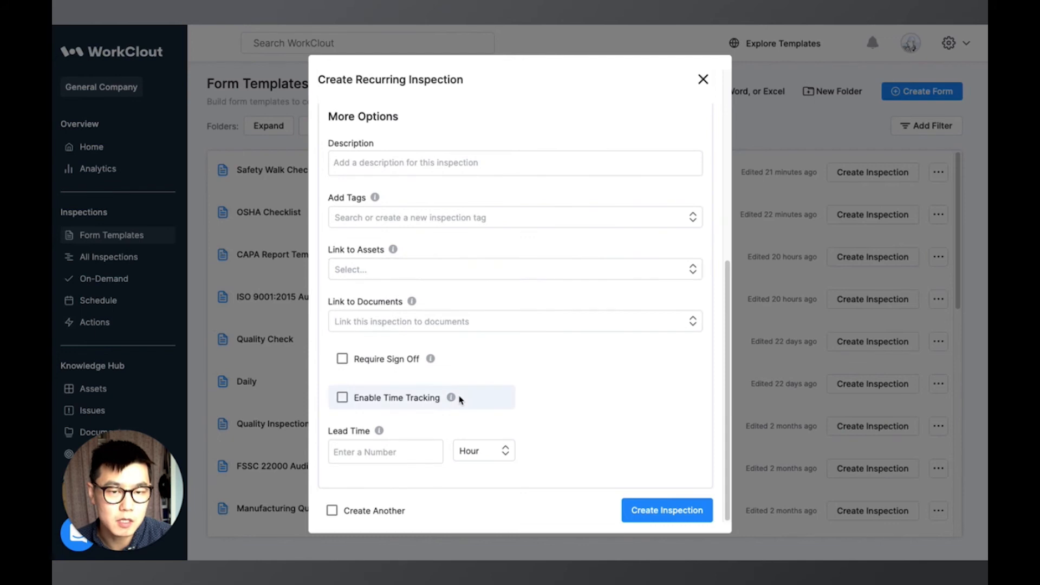
scroll(458, 401, "up", 1)
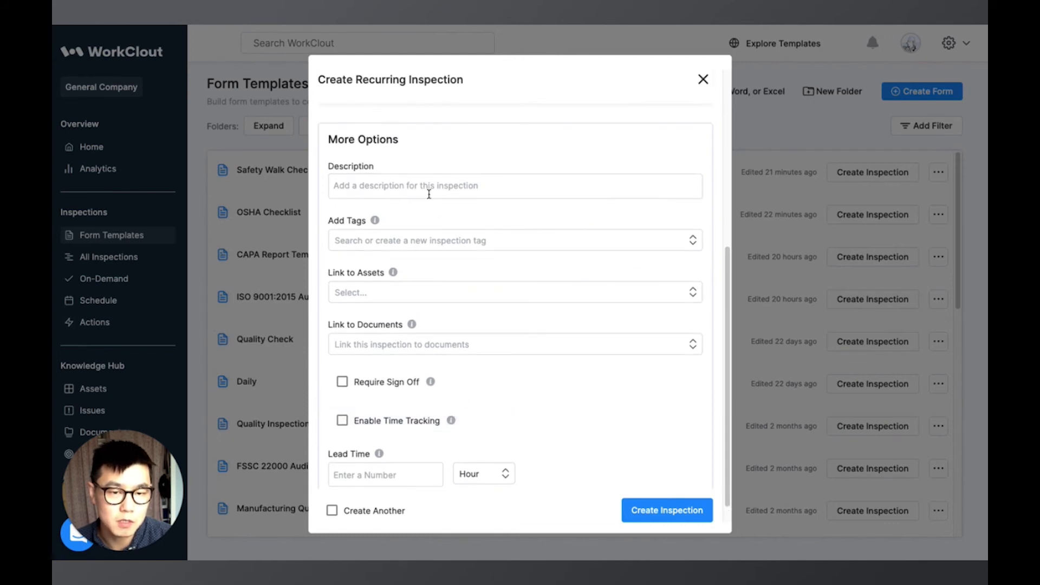
left_click(437, 240)
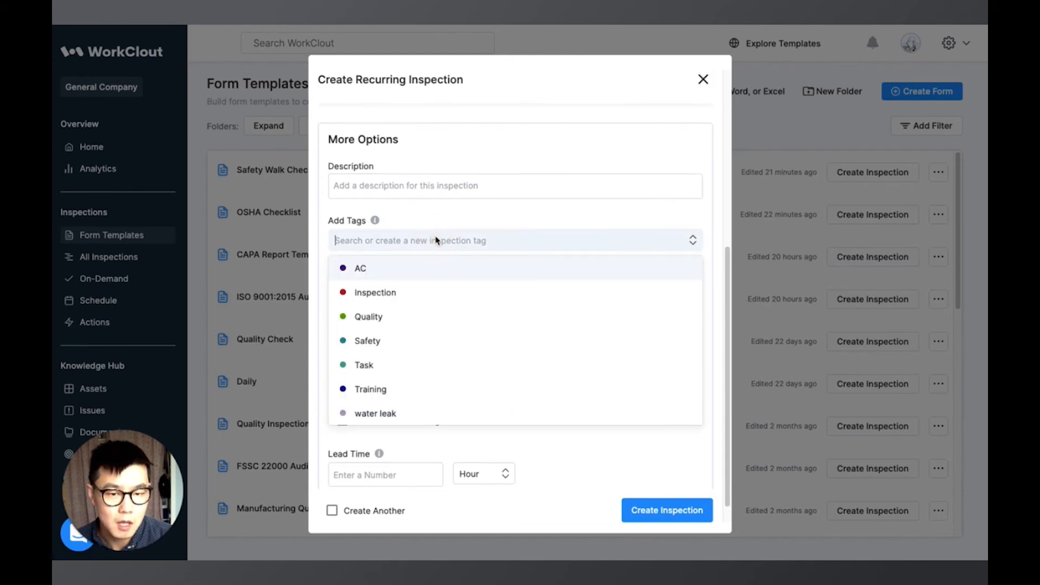
left_click(379, 339)
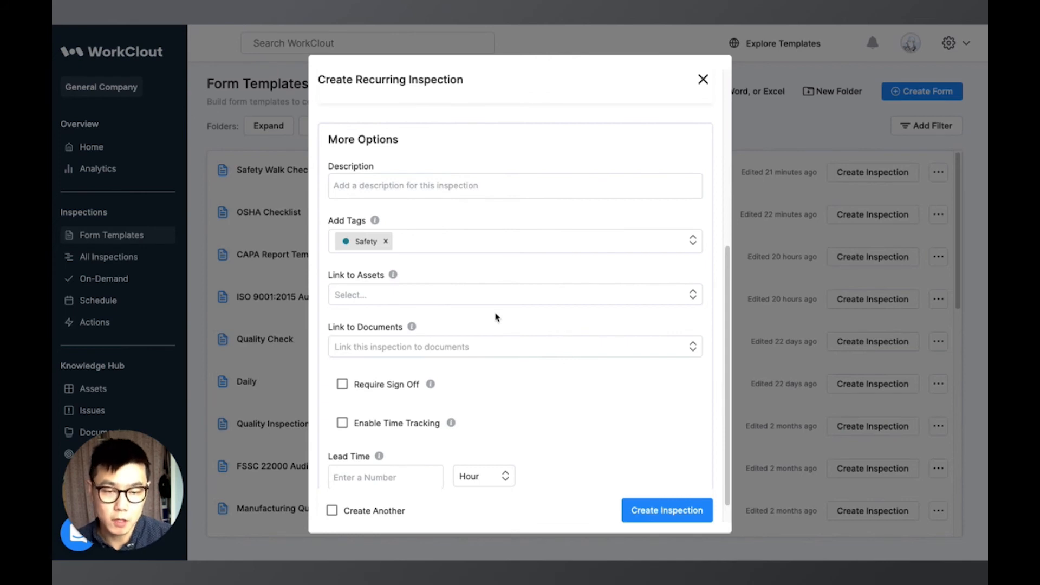
Try requiring sign-off by a chosen responsible person, and remove the sign-off requirement again.
scroll(482, 297, "down", 1)
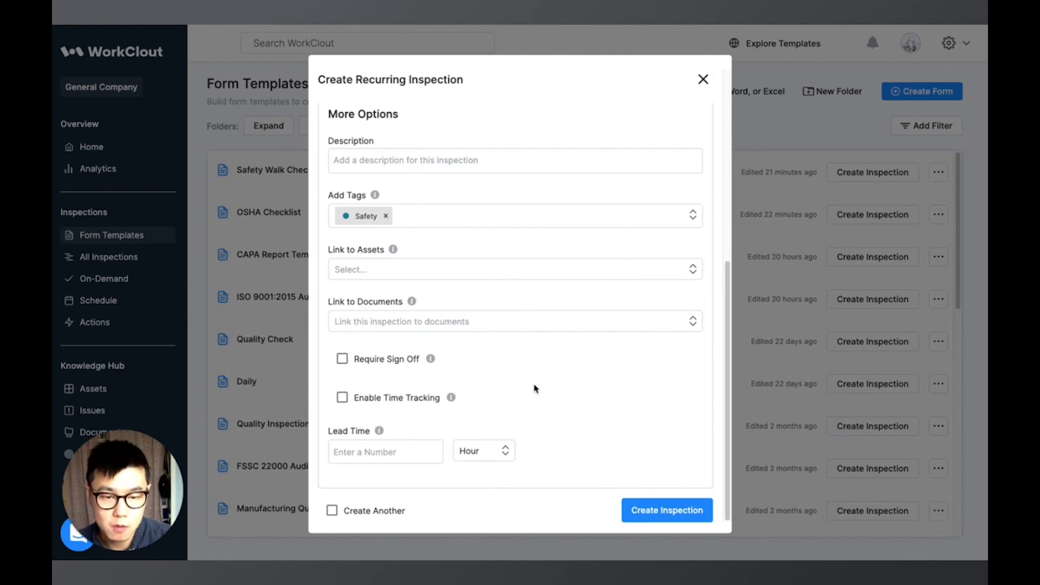
left_click(413, 358)
left_click(422, 382)
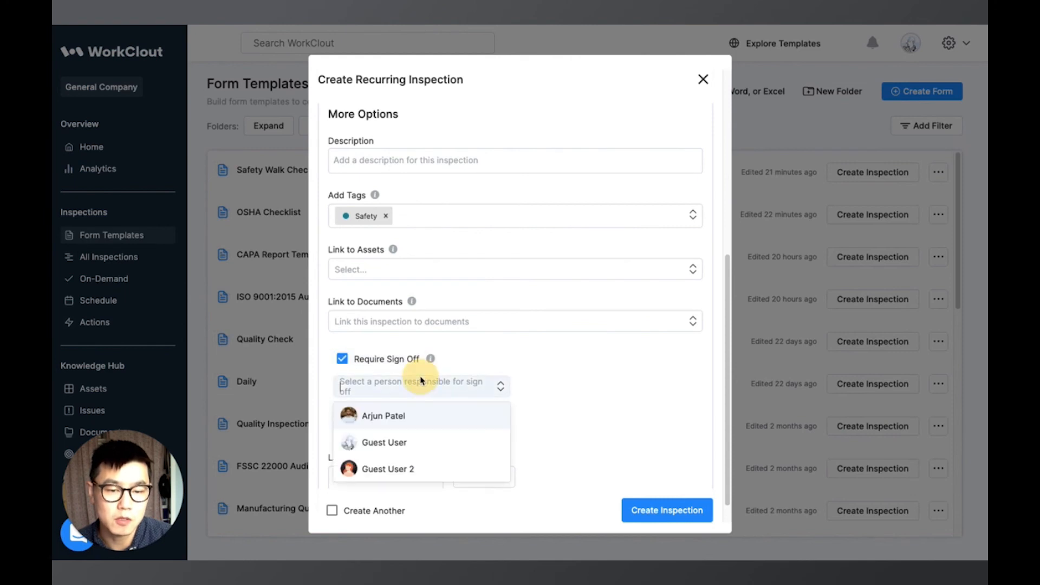
left_click(429, 418)
scroll(599, 400, "down", 1)
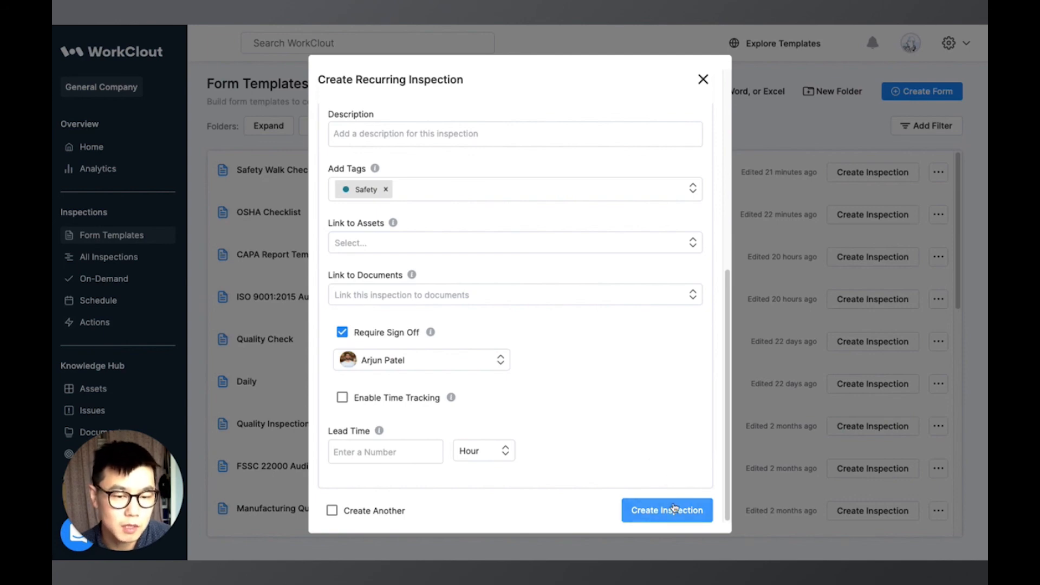
left_click(408, 335)
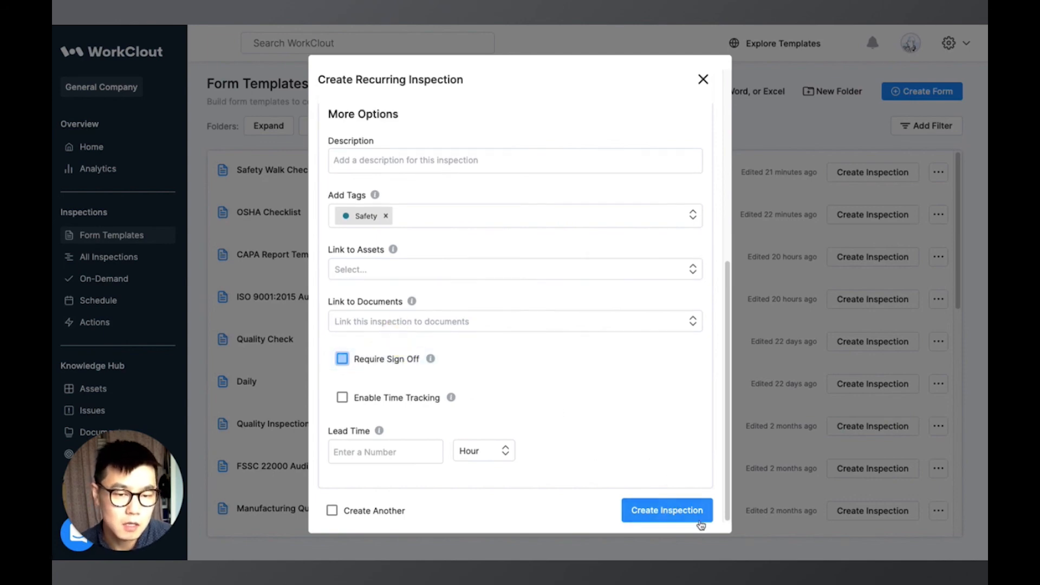
Create the recurring OSHA Checklist inspection with the entered settings.
left_click(699, 519)
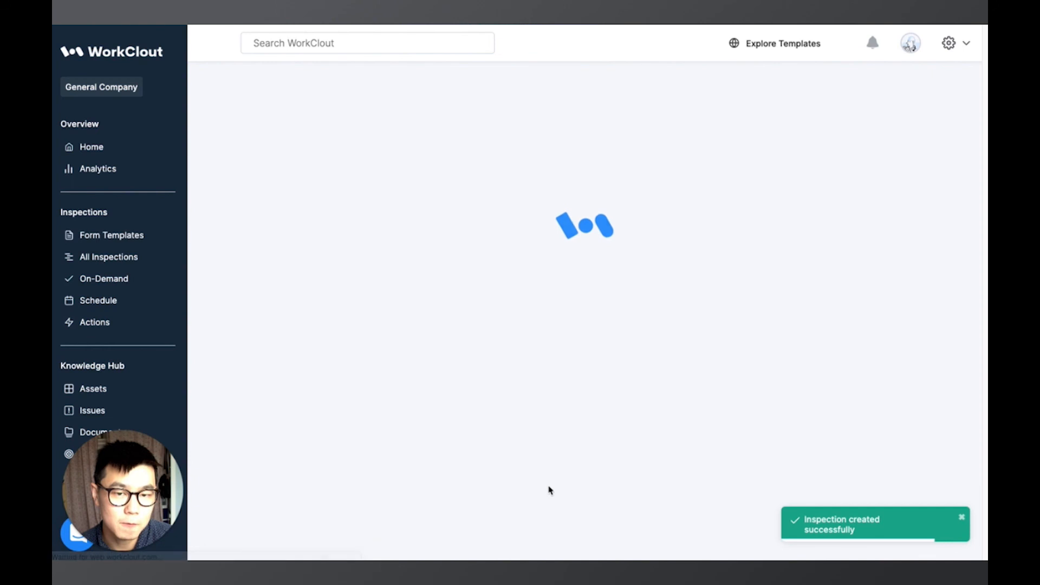